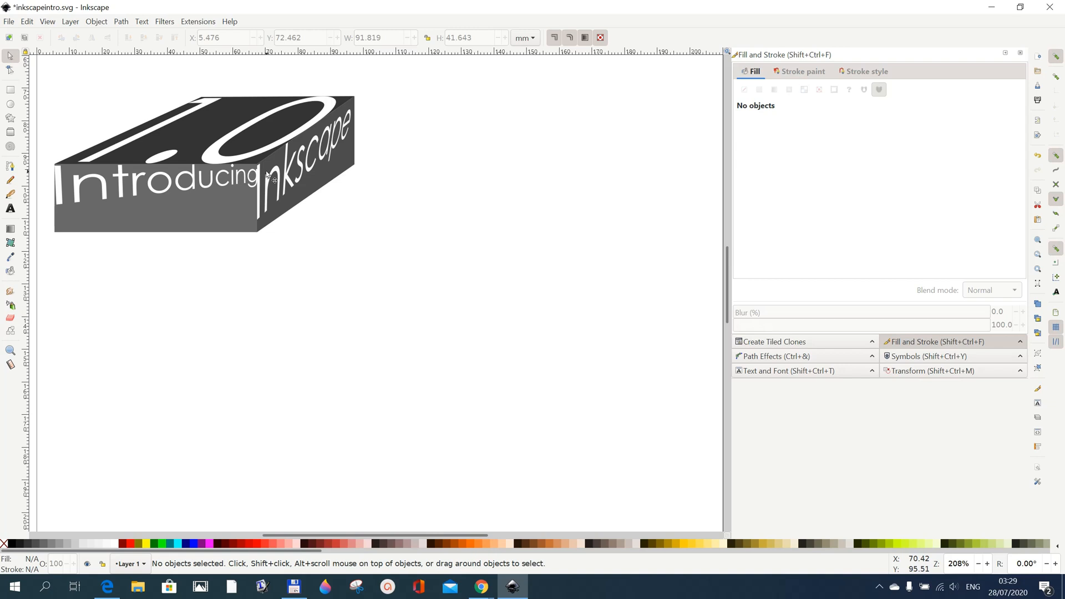
# Step: Draw a rectangle about 66 mm wide and 23 mm high below the finished box and convert it to a path
pyautogui.click(11, 91)
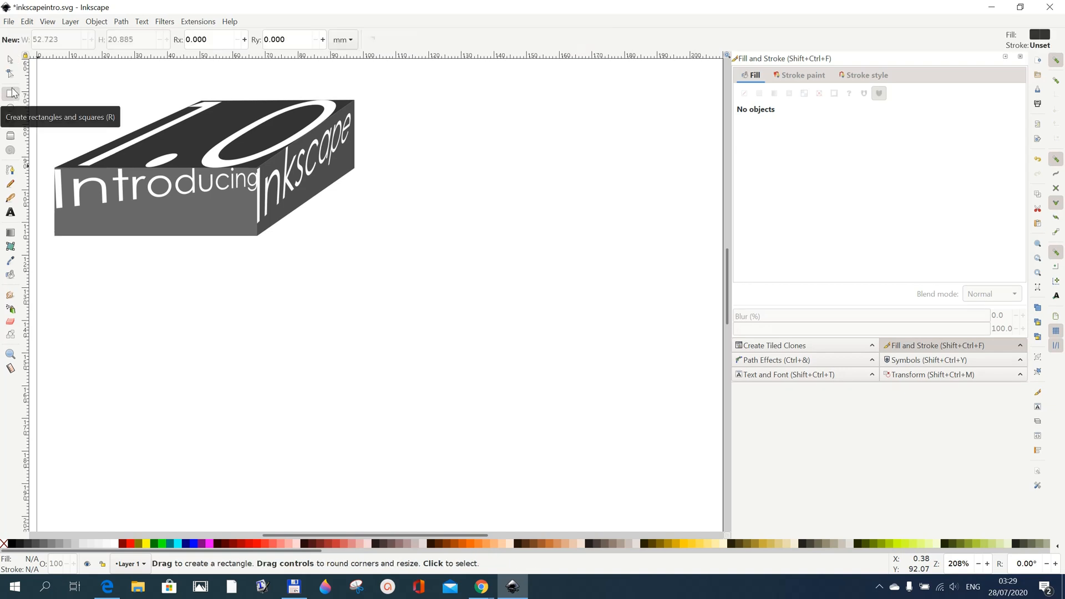
pyautogui.moveTo(223, 341)
pyautogui.mouseDown()
pyautogui.moveTo(223, 332)
pyautogui.moveTo(238, 393)
pyautogui.moveTo(402, 413)
pyautogui.moveTo(459, 402)
pyautogui.moveTo(438, 402)
pyautogui.mouseUp()
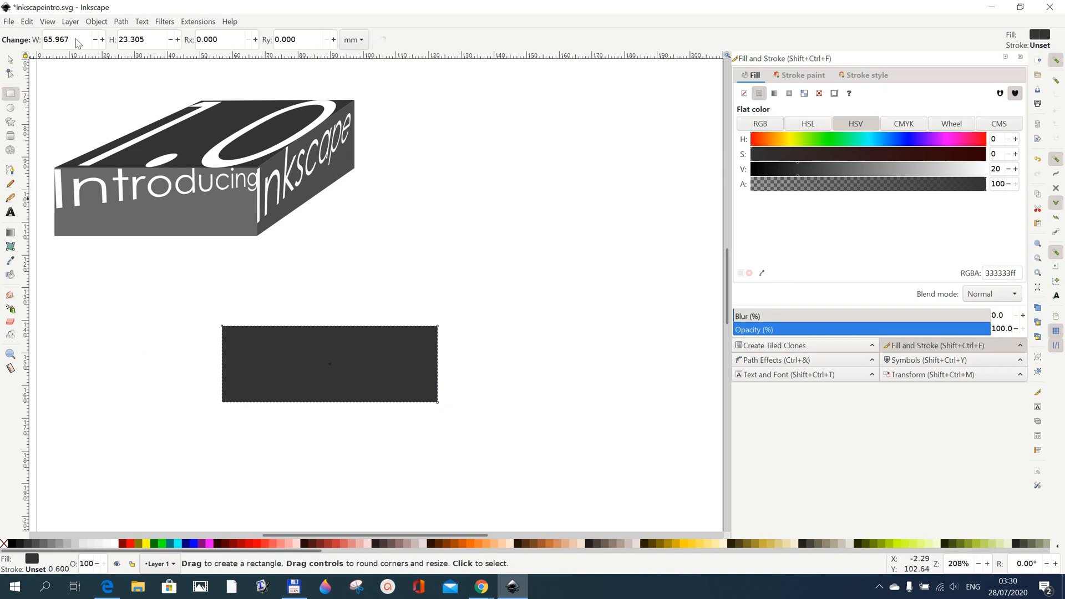
pyautogui.click(10, 59)
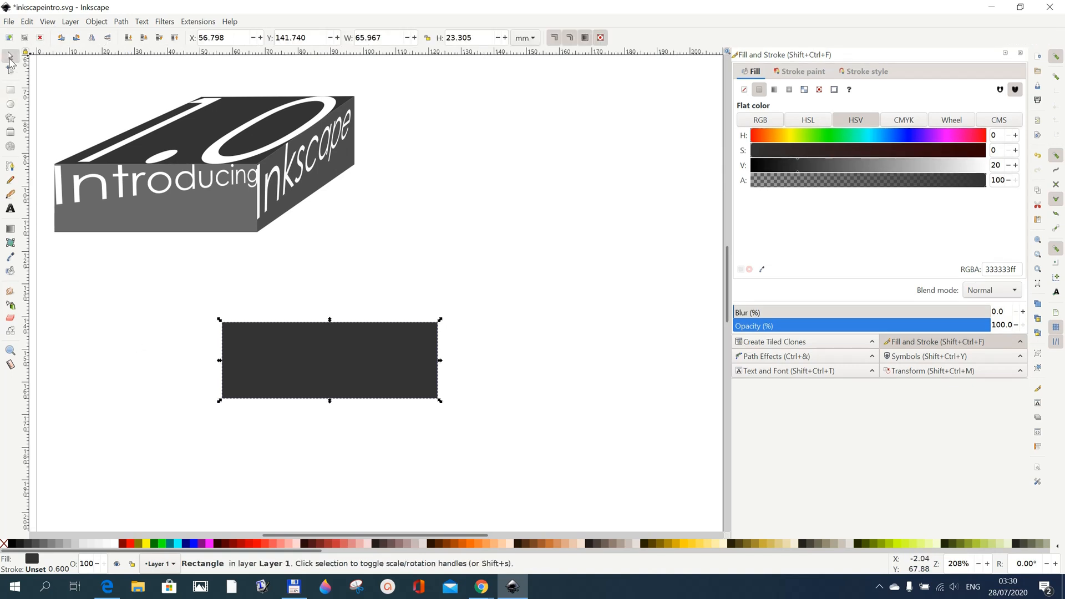
pyautogui.click(122, 22)
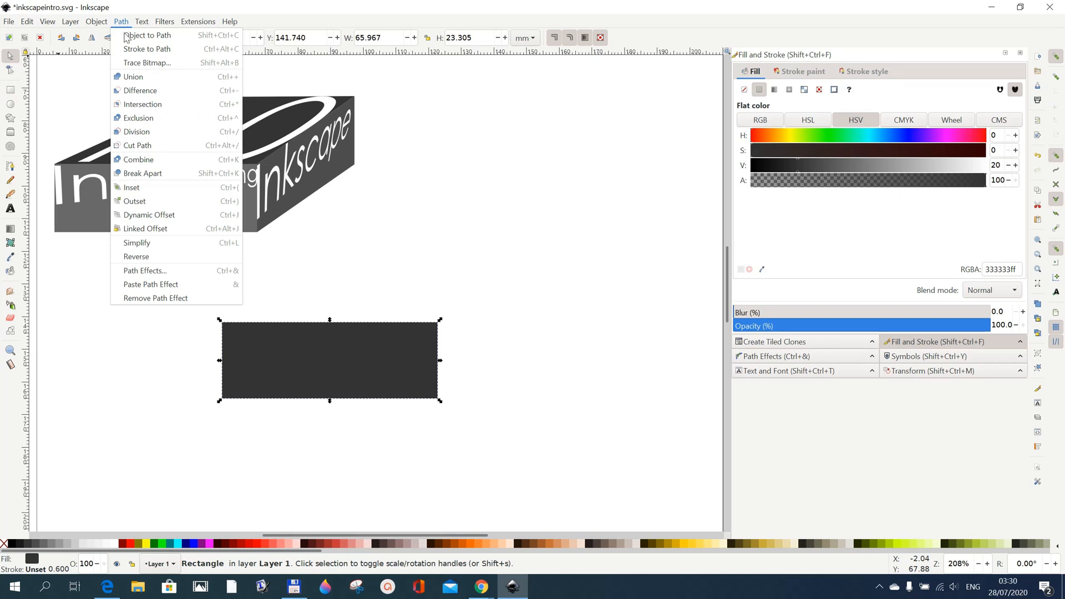
pyautogui.click(127, 36)
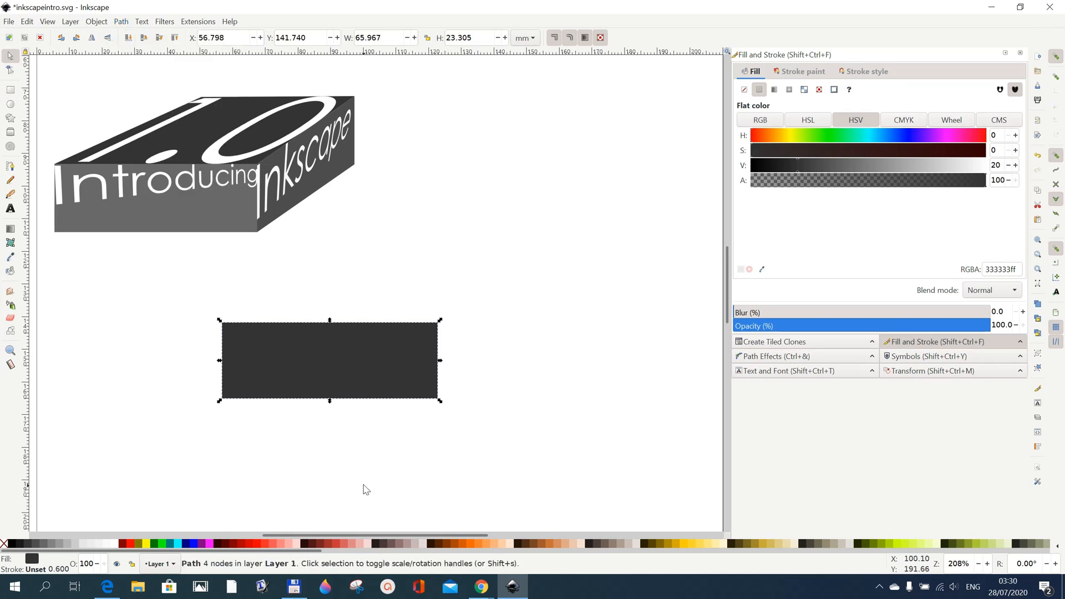
# Step: Duplicate the rectangle and place the copy flush against the original's right edge
pyautogui.rightClick(410, 375)
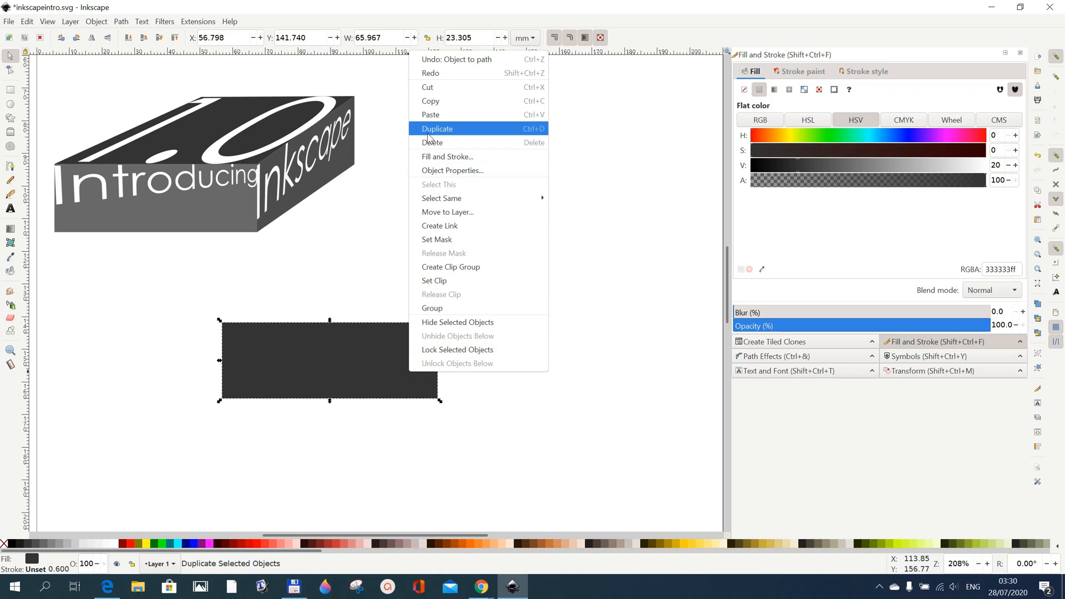
pyautogui.click(429, 129)
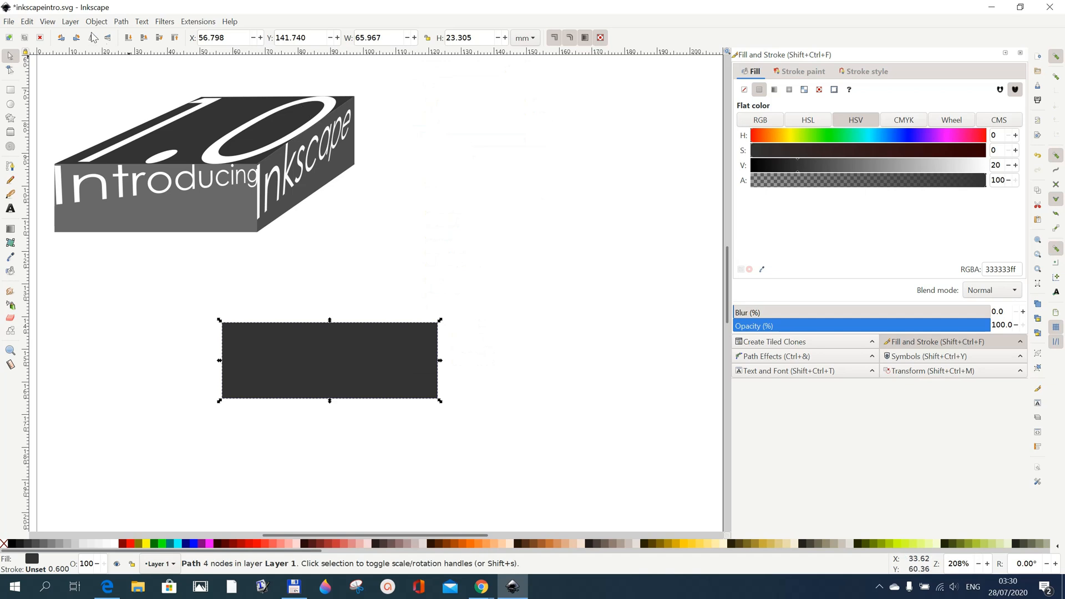
pyautogui.click(27, 22)
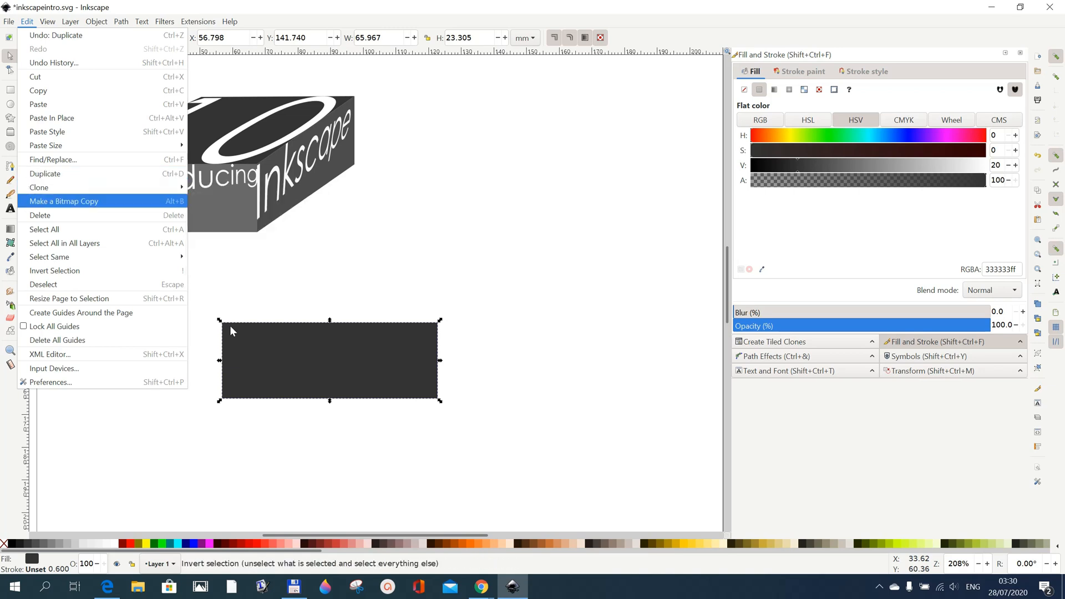
pyautogui.click(423, 290)
pyautogui.moveTo(399, 358); pyautogui.dragTo(598, 361)
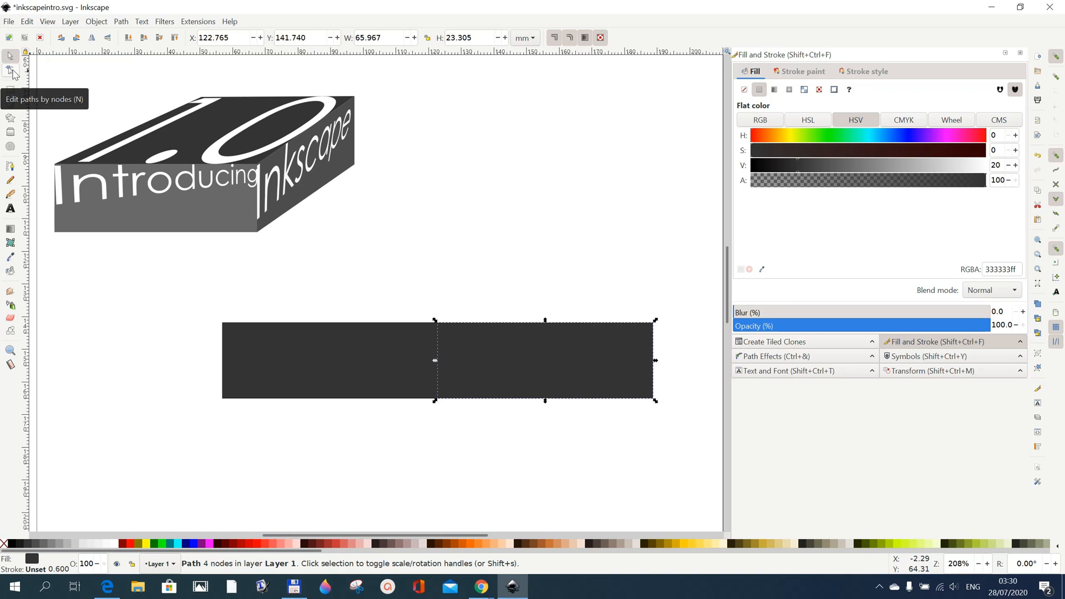
# Step: Move the copy's two right-hand nodes together up and inward to form a slanted side face about 32 mm wide
pyautogui.click(11, 71)
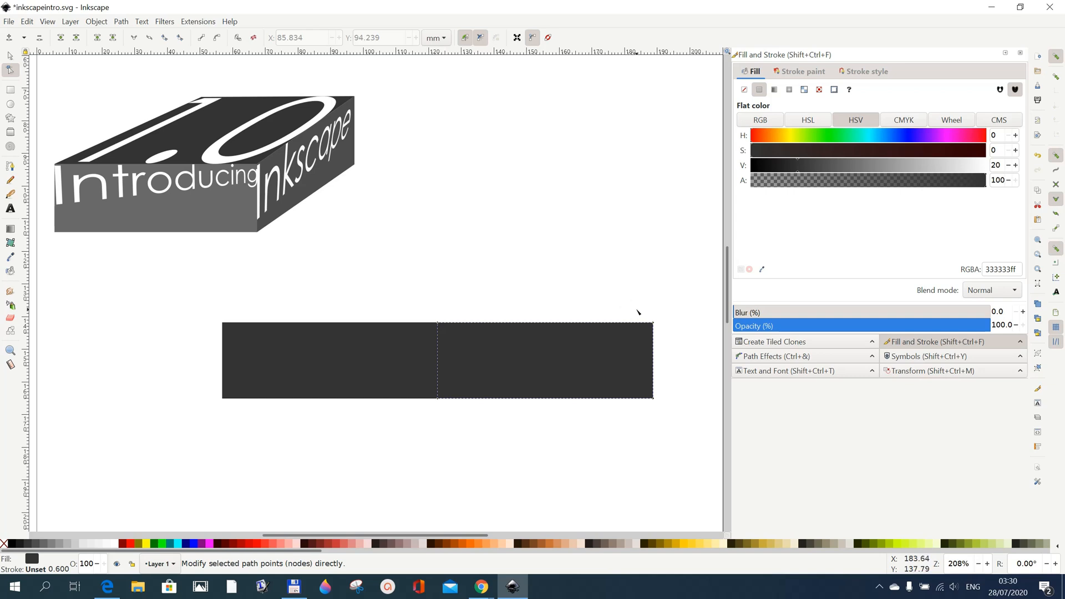
pyautogui.moveTo(638, 312); pyautogui.dragTo(677, 423)
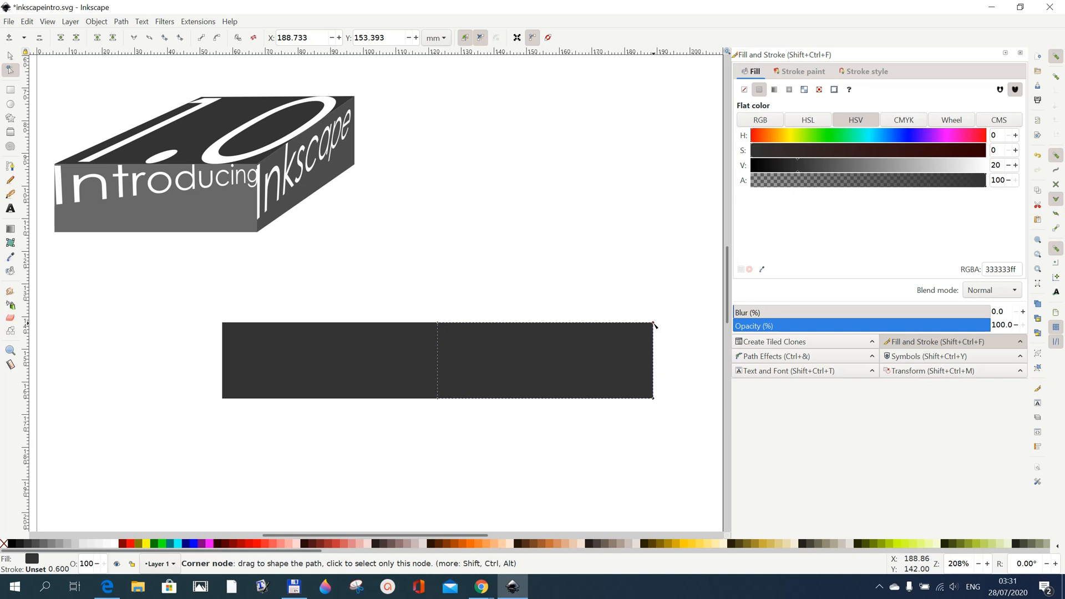
pyautogui.moveTo(653, 323); pyautogui.dragTo(543, 259)
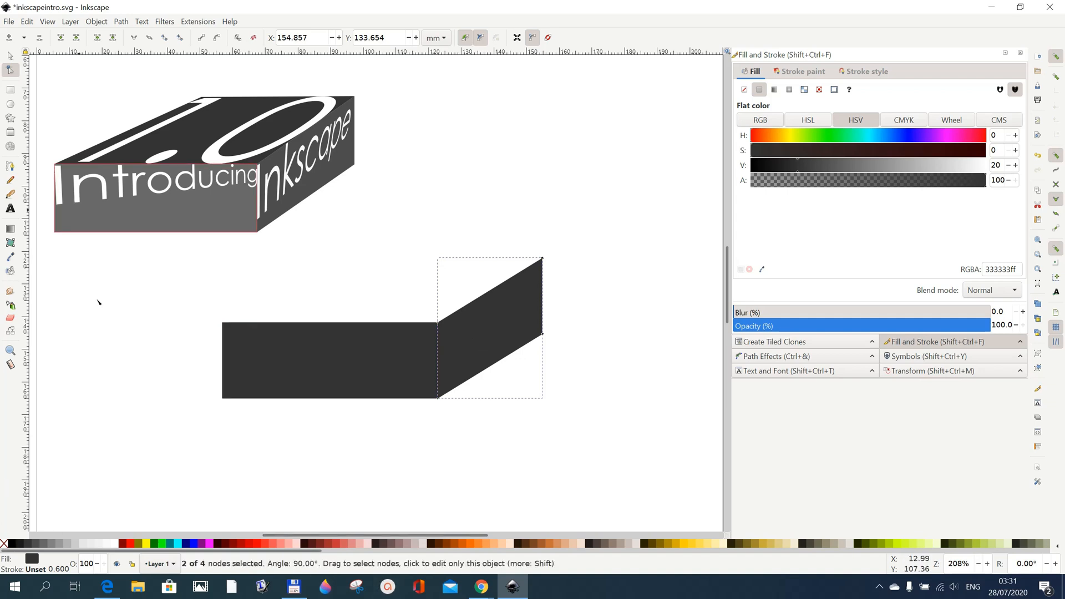
# Step: Fill the front face with 60% Gray and the slanted side face with 70% Gray
pyautogui.click(10, 56)
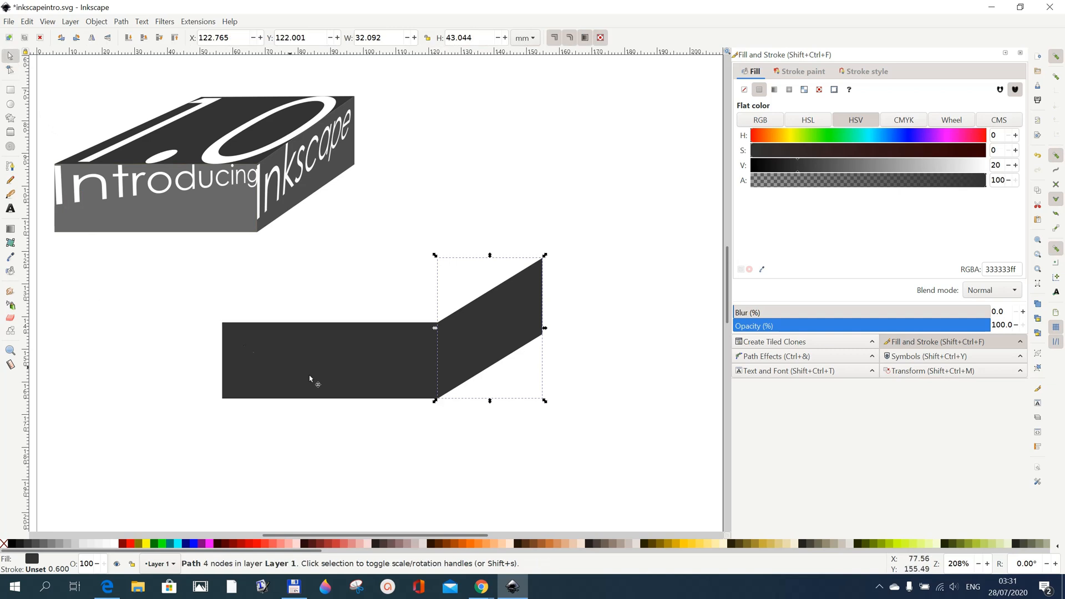
pyautogui.click(314, 376)
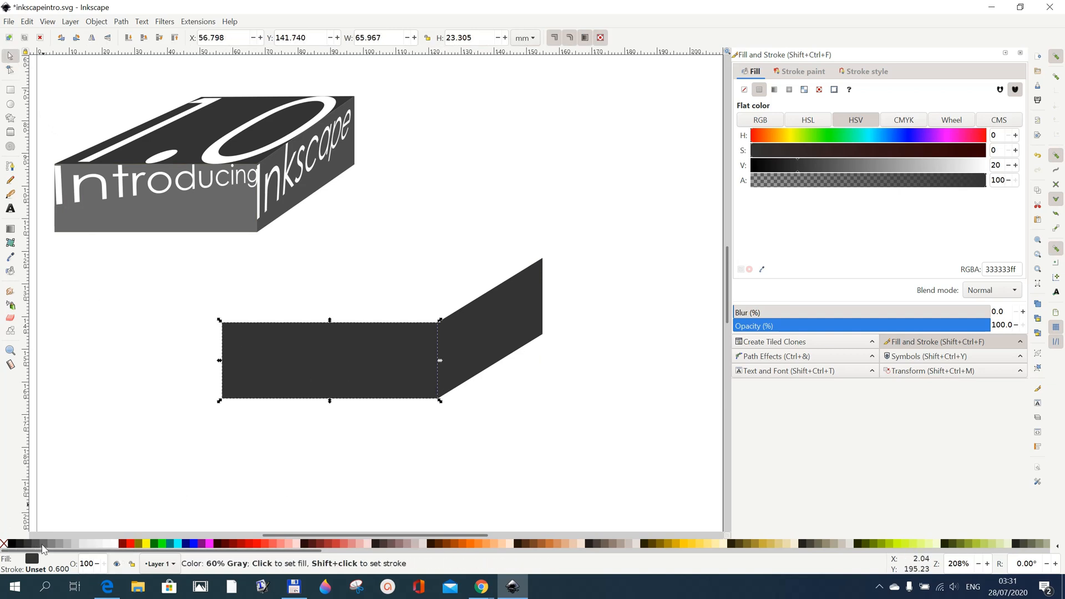
pyautogui.click(46, 548)
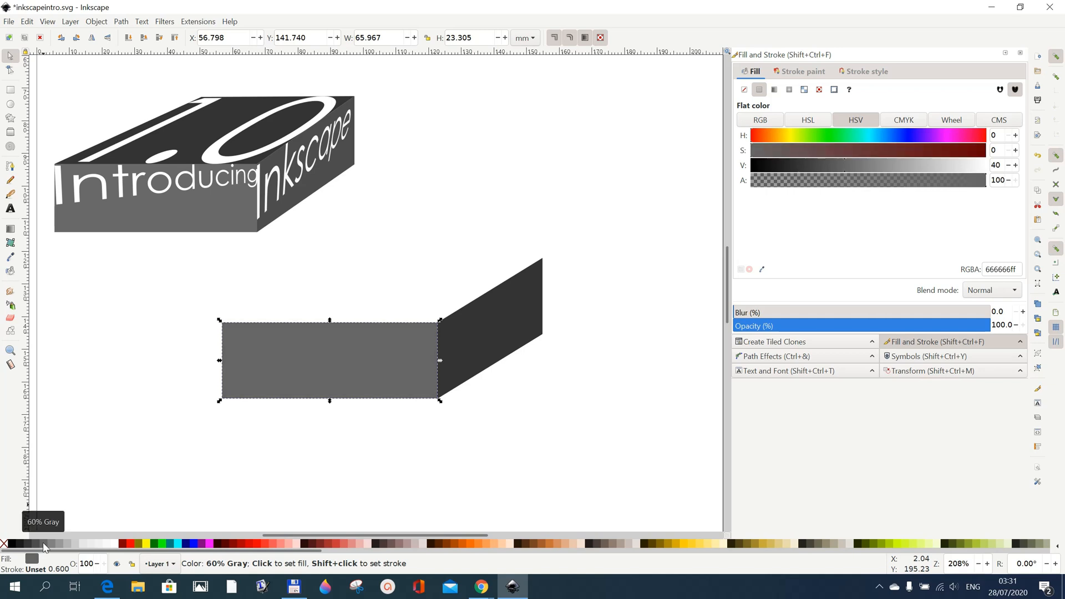
pyautogui.click(468, 368)
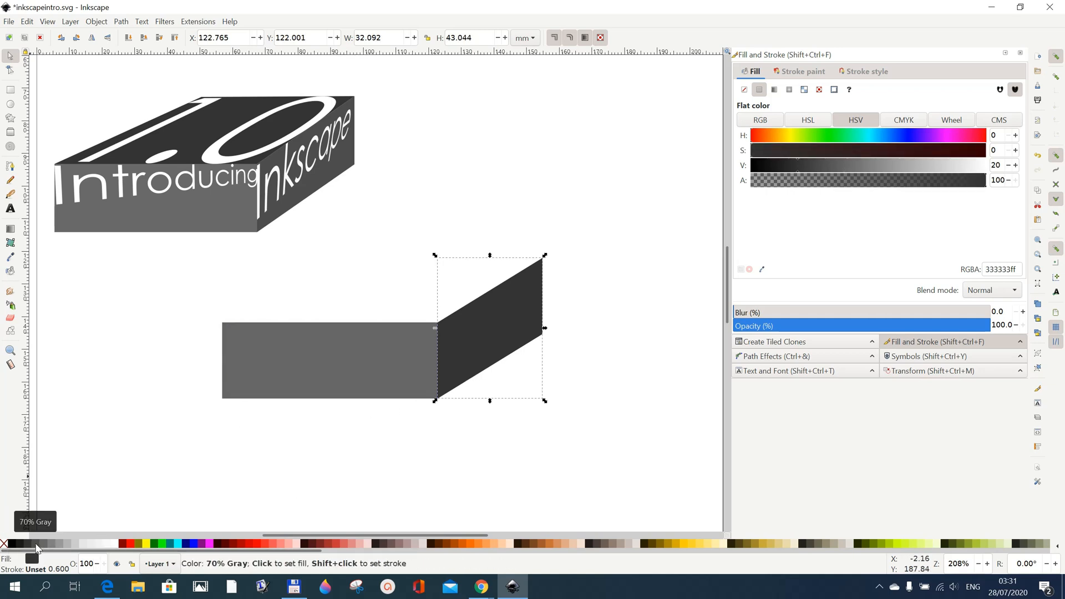
pyautogui.click(36, 547)
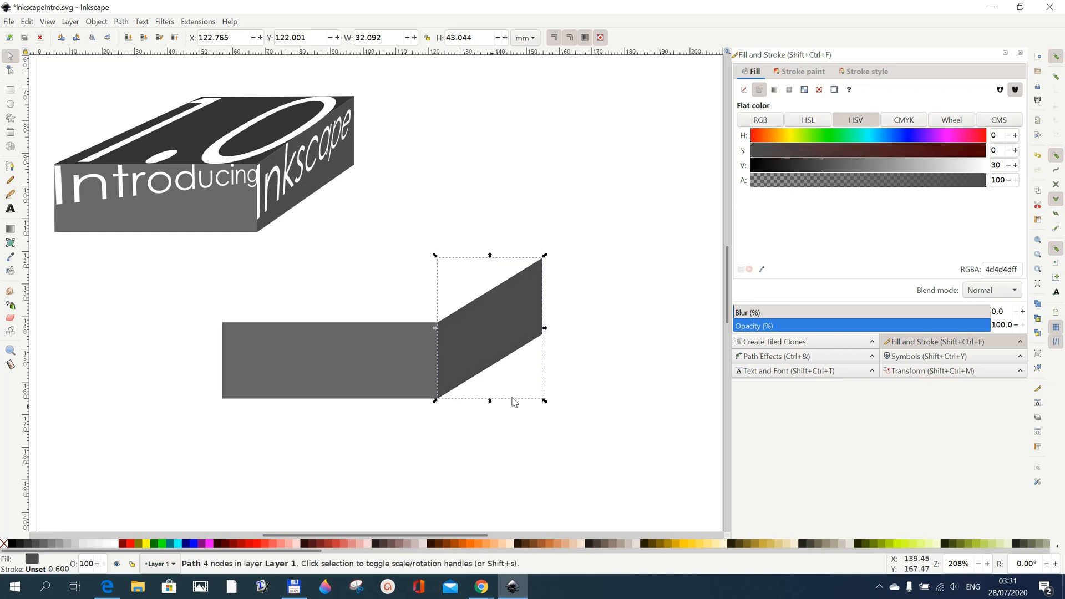
# Step: Duplicate the slanted side face and snap the copy directly above it, node to node
pyautogui.rightClick(493, 325)
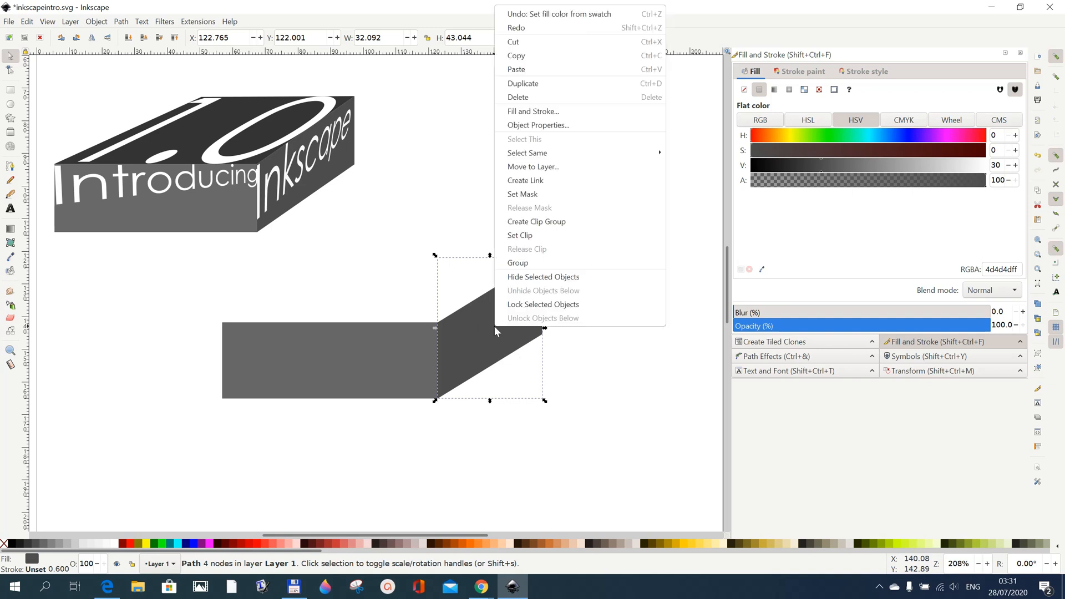
pyautogui.click(512, 85)
pyautogui.moveTo(504, 324); pyautogui.dragTo(504, 253)
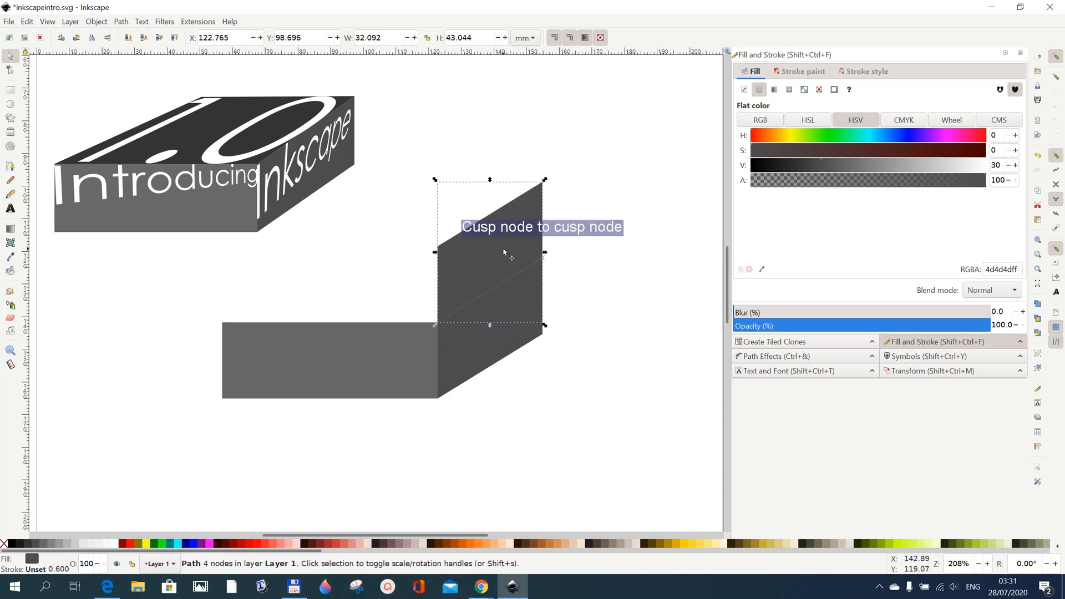
pyautogui.click(580, 408)
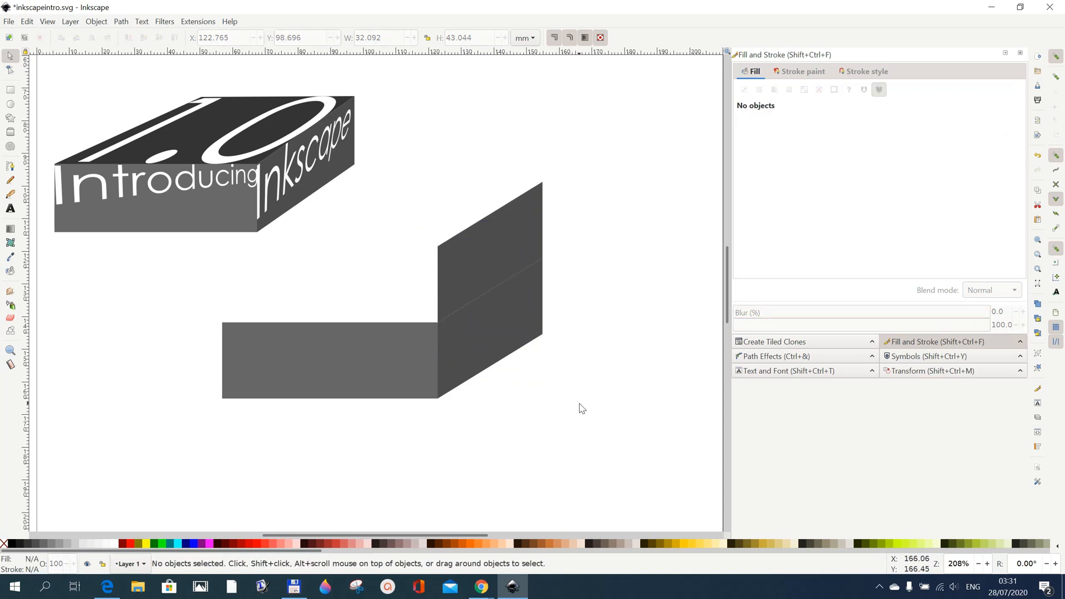
# Step: Reshape the upper copy into the box's top face by moving its two upper nodes to the front-left and back-left corners
pyautogui.click(10, 71)
pyautogui.click(456, 268)
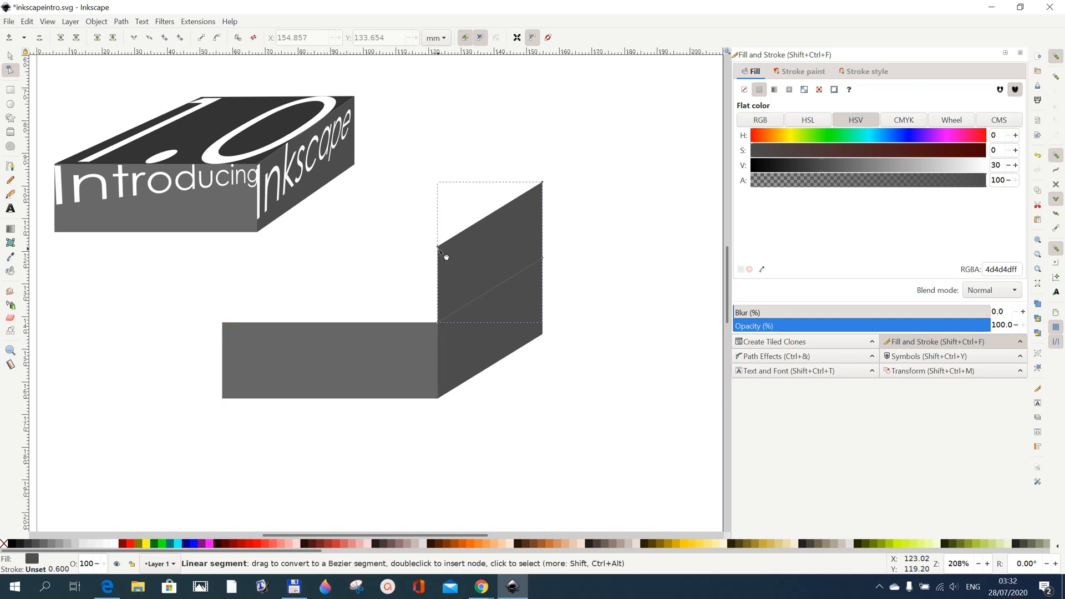
pyautogui.moveTo(420, 232); pyautogui.dragTo(222, 322)
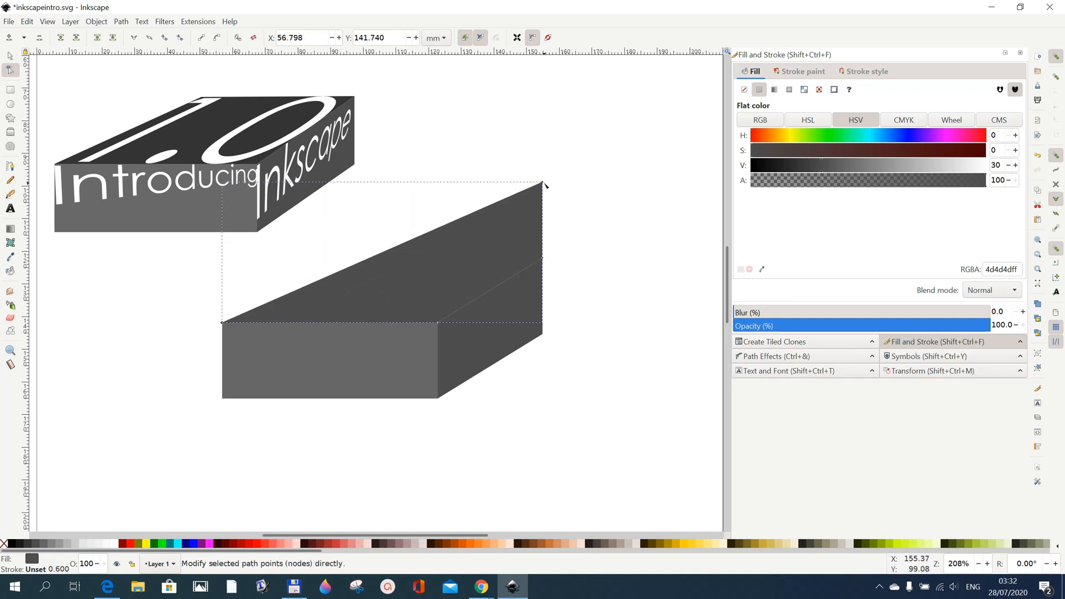
pyautogui.moveTo(543, 183); pyautogui.dragTo(376, 243)
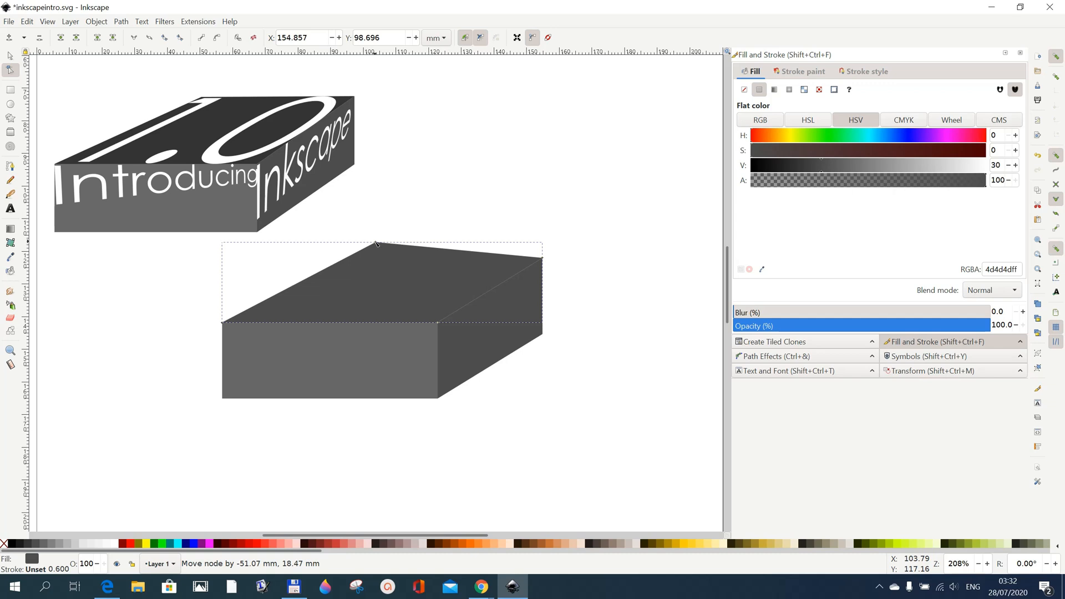
pyautogui.moveTo(376, 243); pyautogui.dragTo(371, 256)
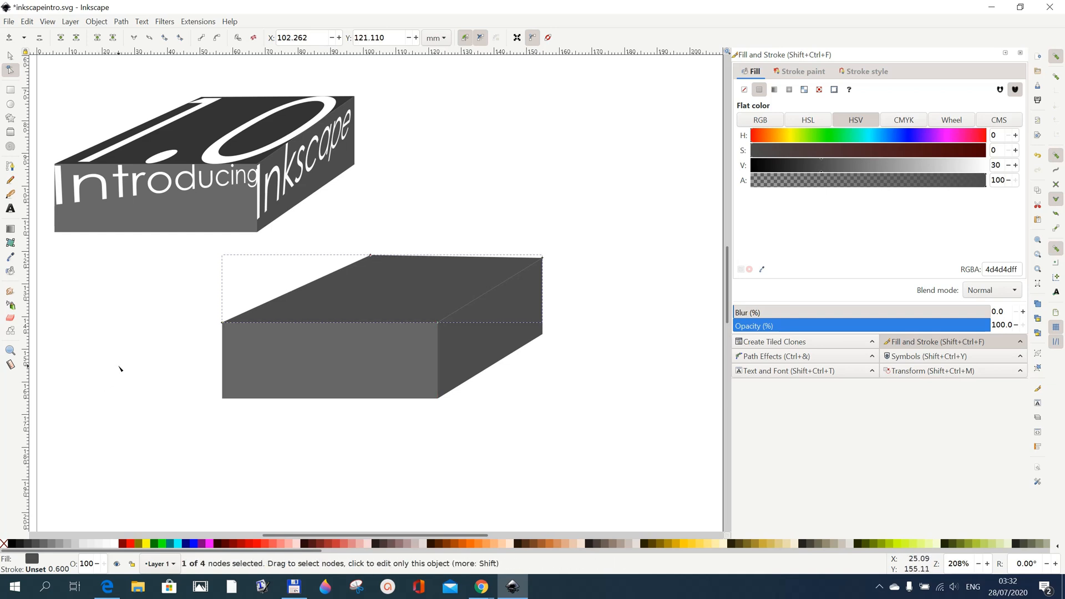
# Step: Fill the box's top face with 80% Gray
pyautogui.click(10, 56)
pyautogui.click(436, 455)
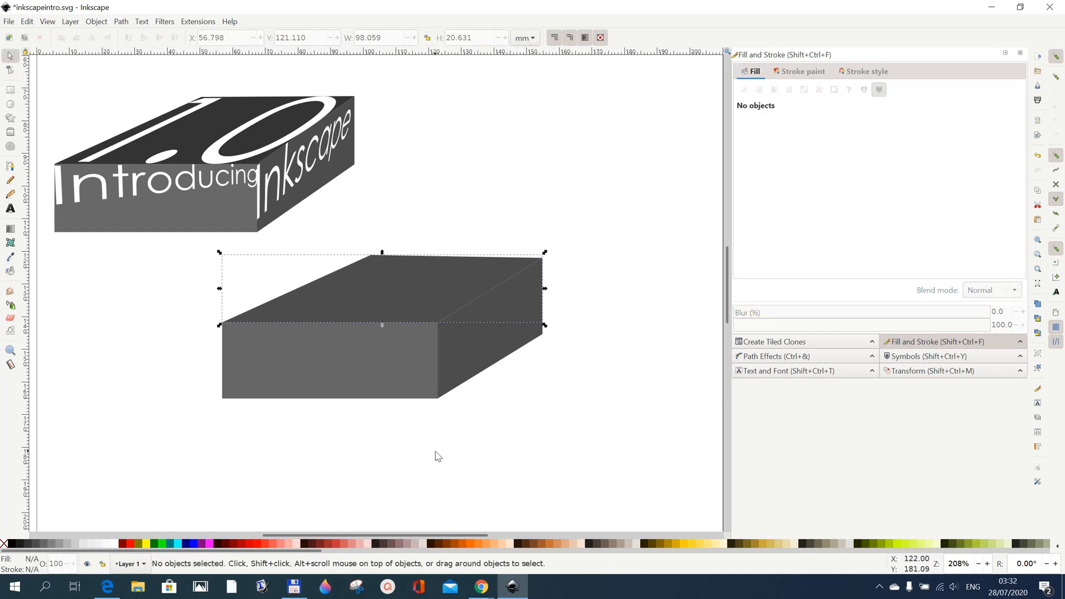
pyautogui.click(390, 290)
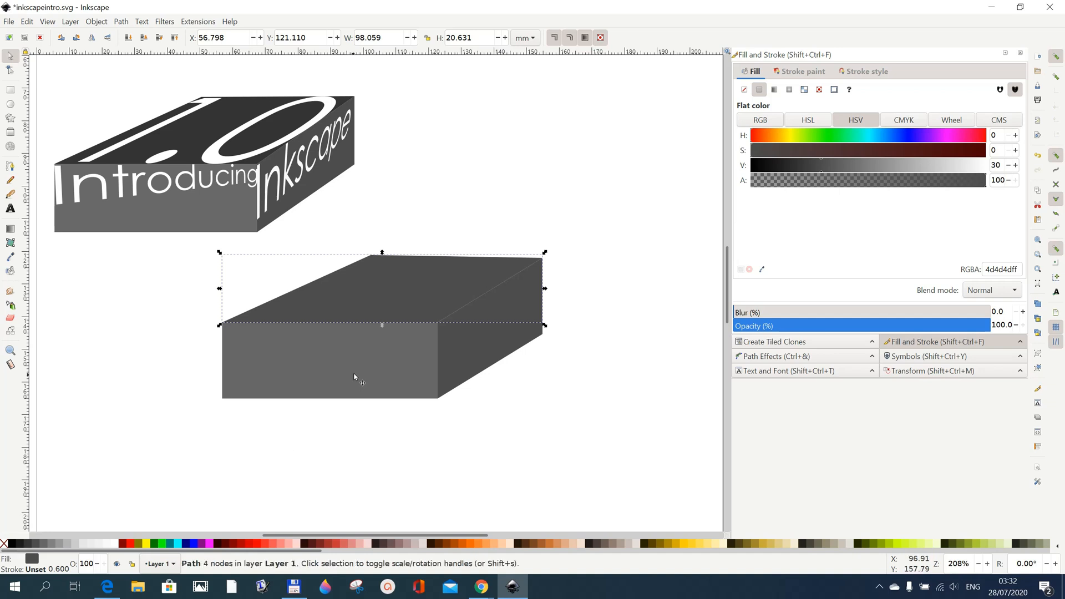
pyautogui.click(26, 547)
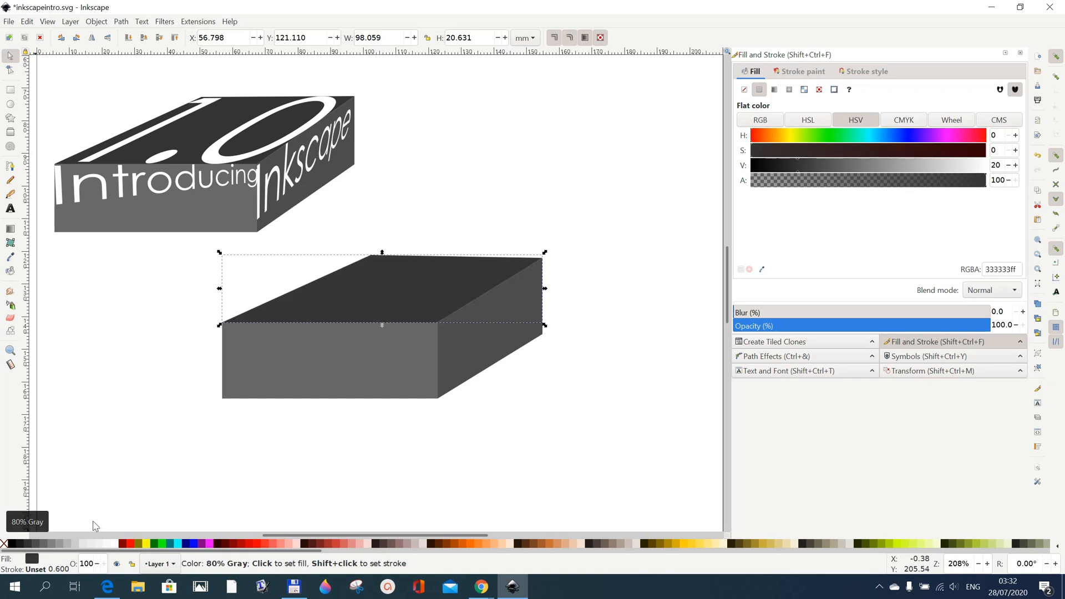
pyautogui.click(478, 484)
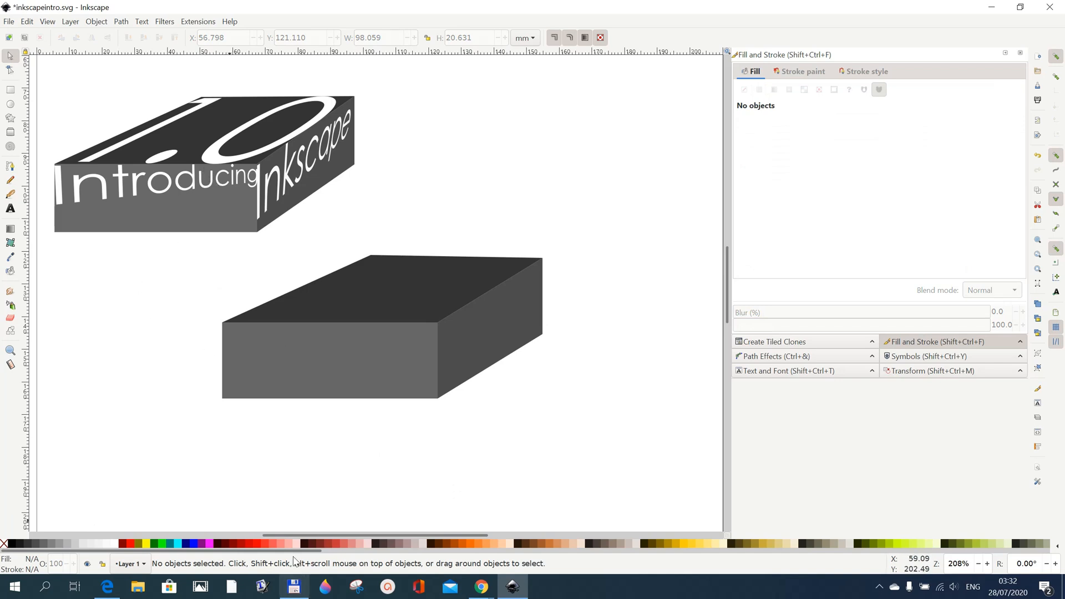
# Step: Start a text object below the new box and set Century Gothic Regular at size 32 as the default font
pyautogui.click(10, 209)
pyautogui.click(241, 465)
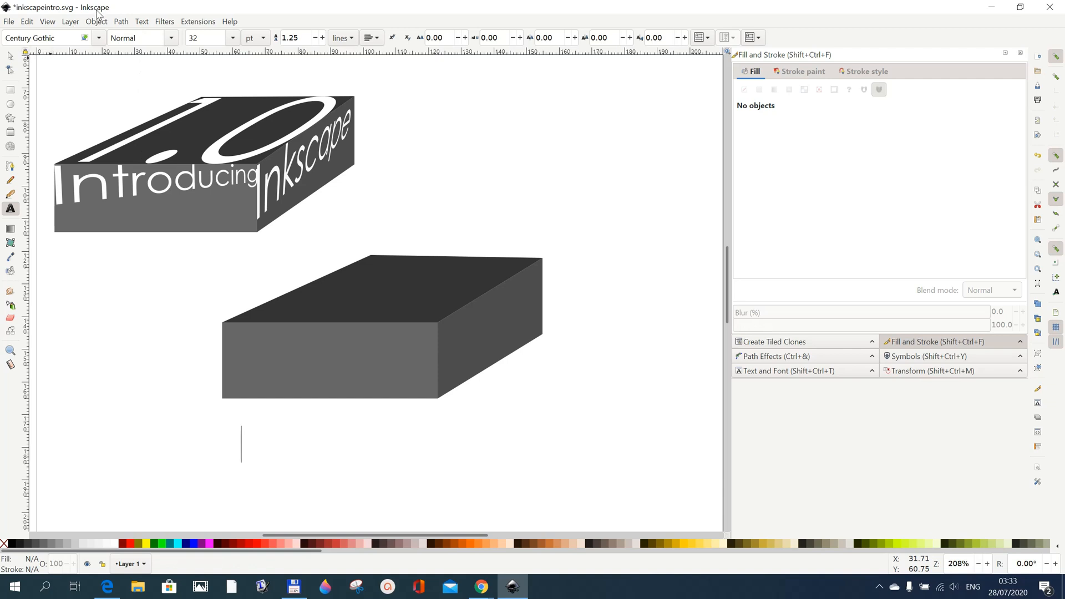
pyautogui.click(142, 23)
pyautogui.moveTo(121, 22)
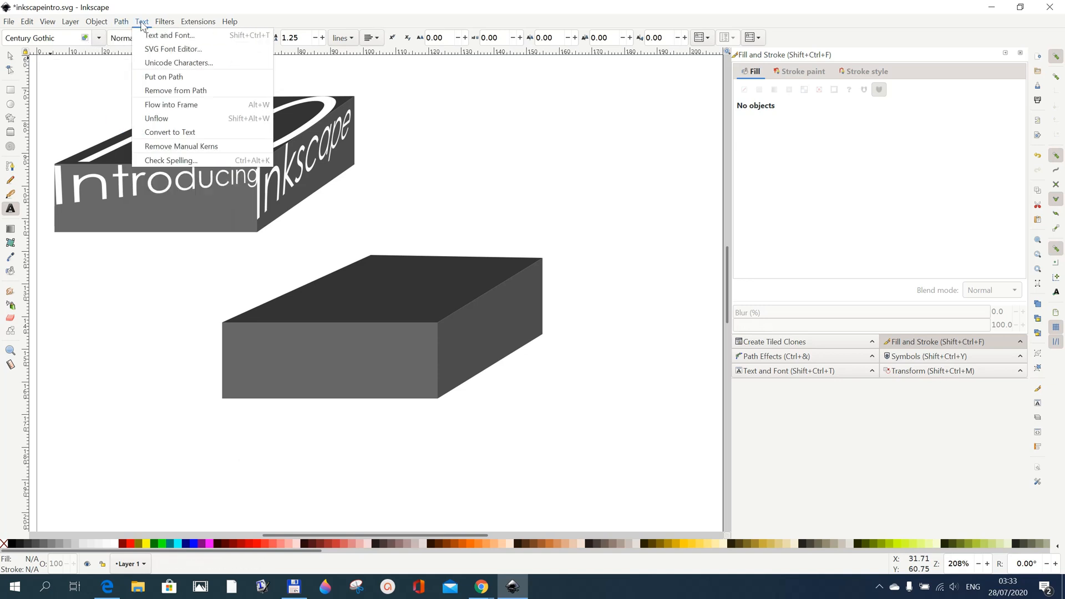
pyautogui.click(169, 35)
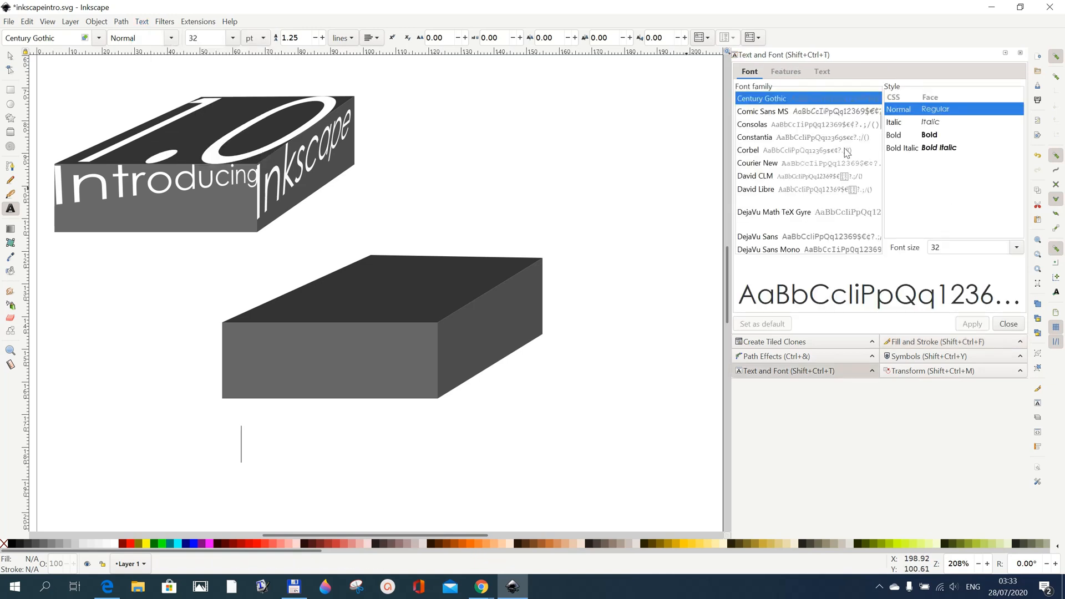
pyautogui.scroll(-2, 869, 171)
pyautogui.scroll(4, 819, 161)
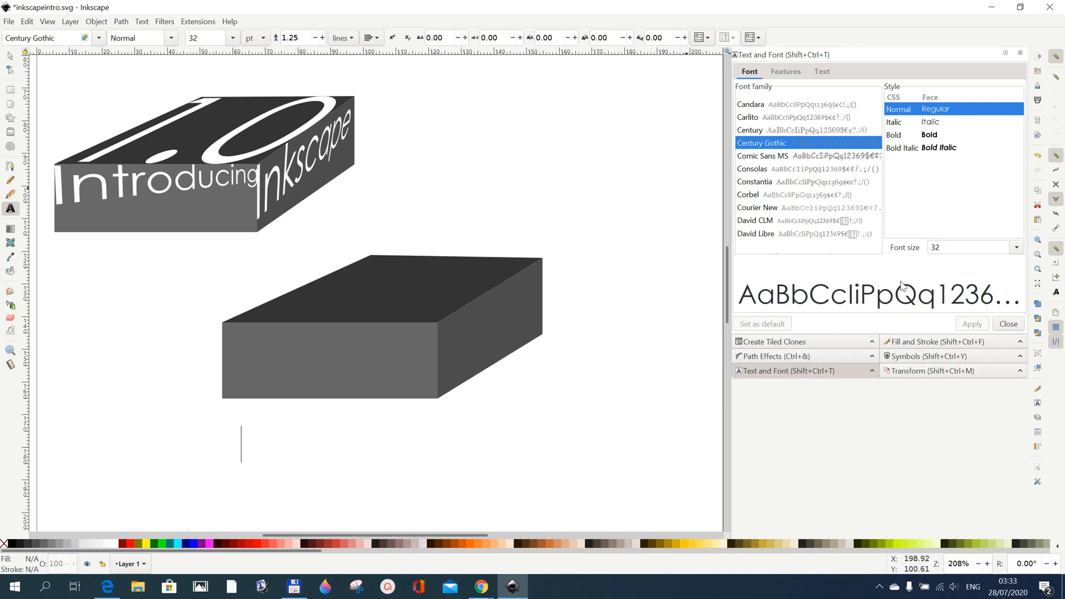
pyautogui.click(948, 247)
pyautogui.press('BackSpace')
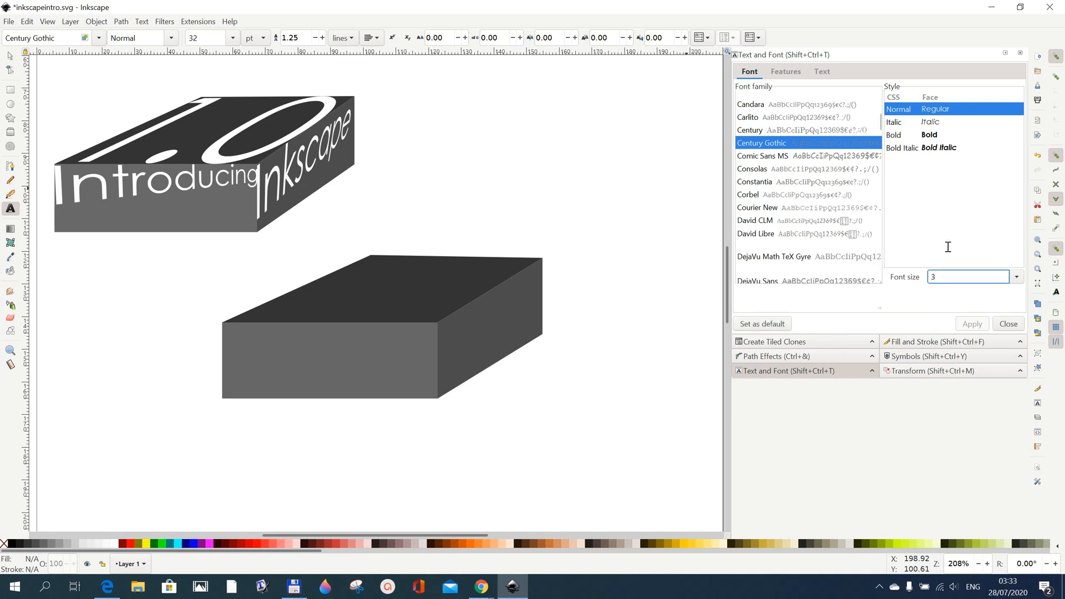
pyautogui.write('2')
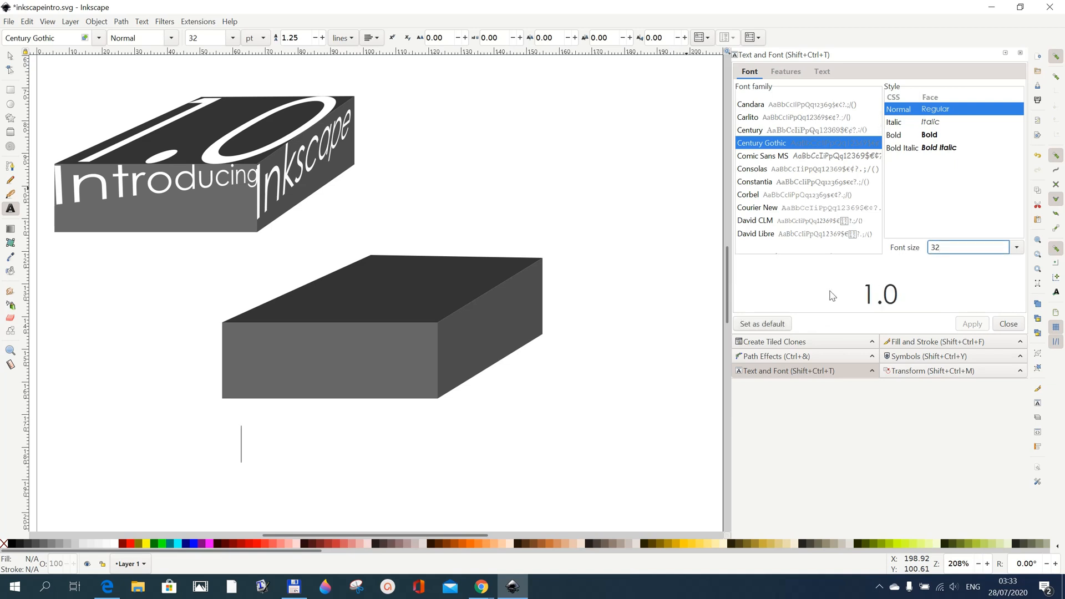
pyautogui.click(763, 324)
pyautogui.click(972, 325)
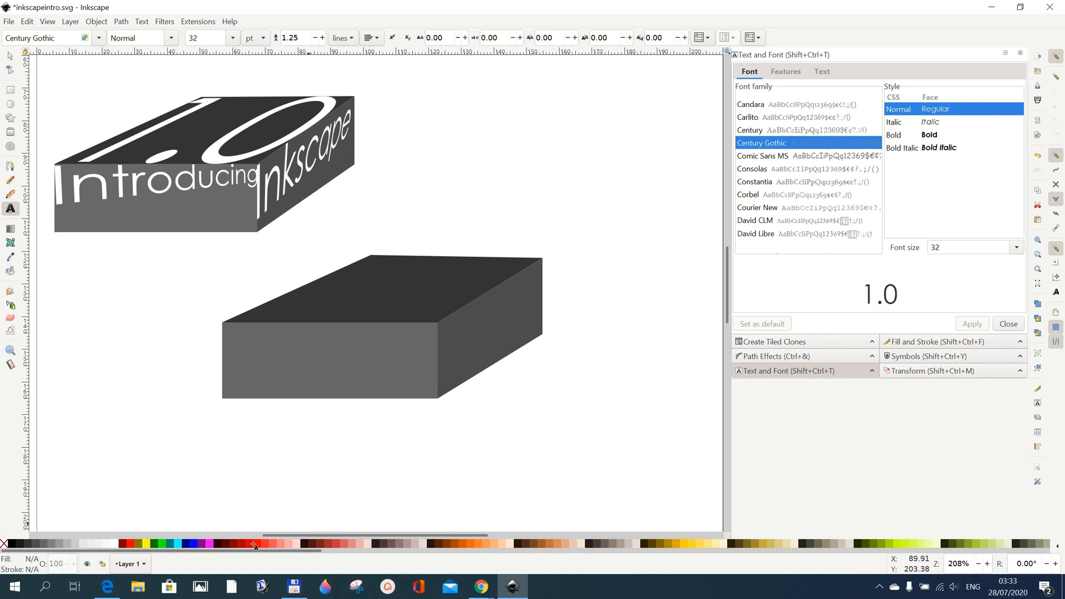
# Step: Write the text "Introducing" on the empty canvas below the new box
pyautogui.click(242, 449)
pyautogui.click(245, 449)
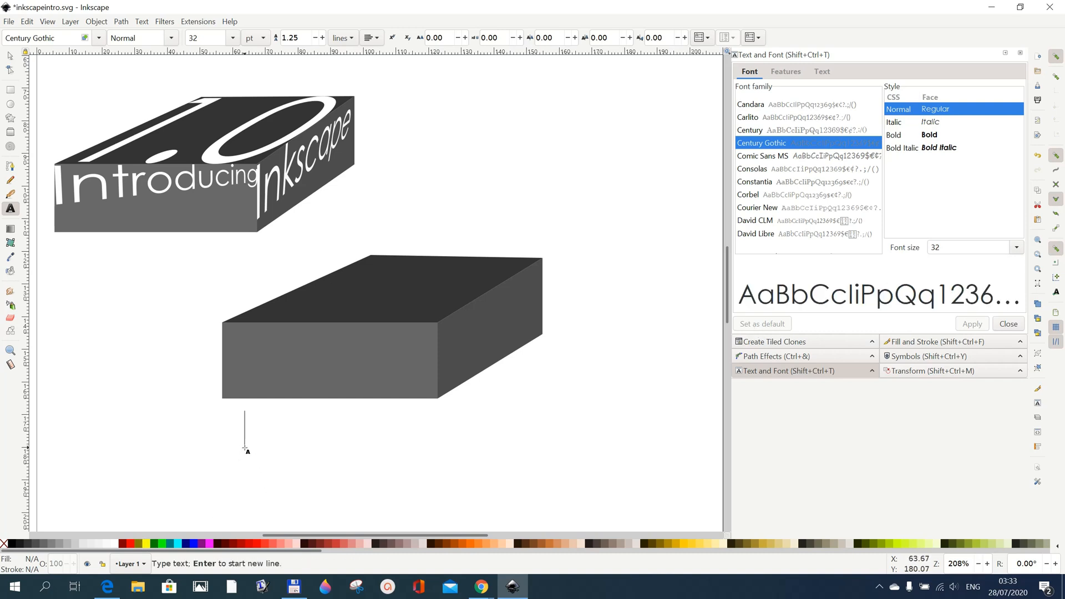
pyautogui.write('Intr')
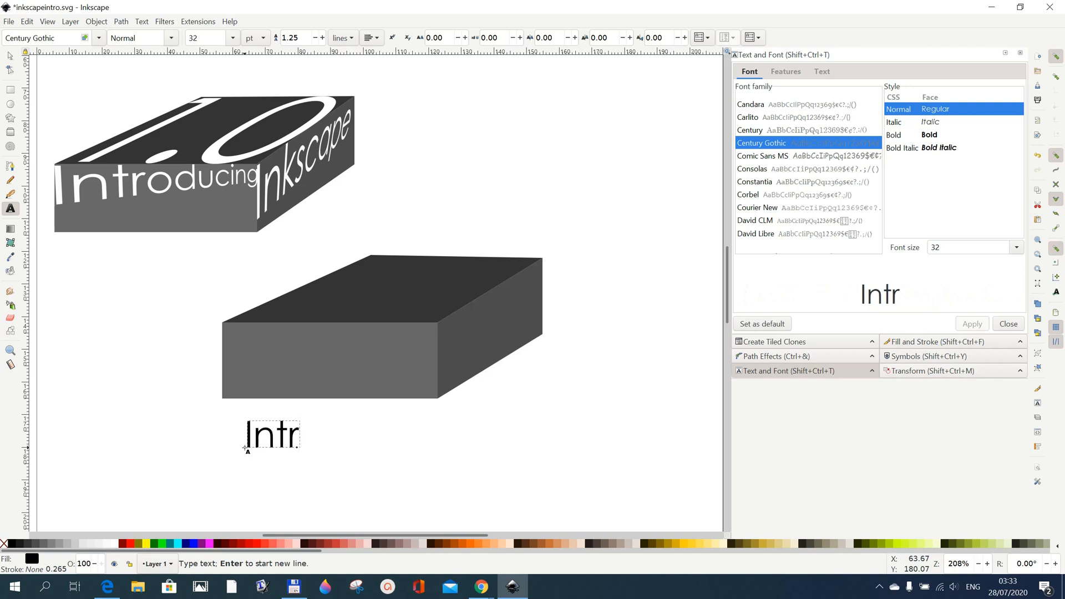
pyautogui.write('oduci')
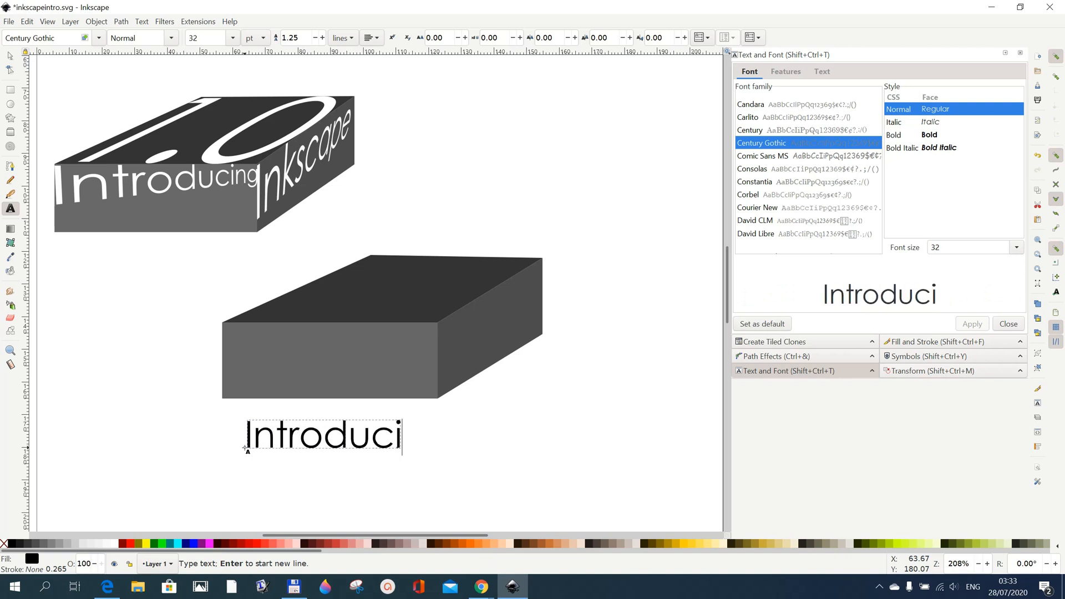
pyautogui.write('ng')
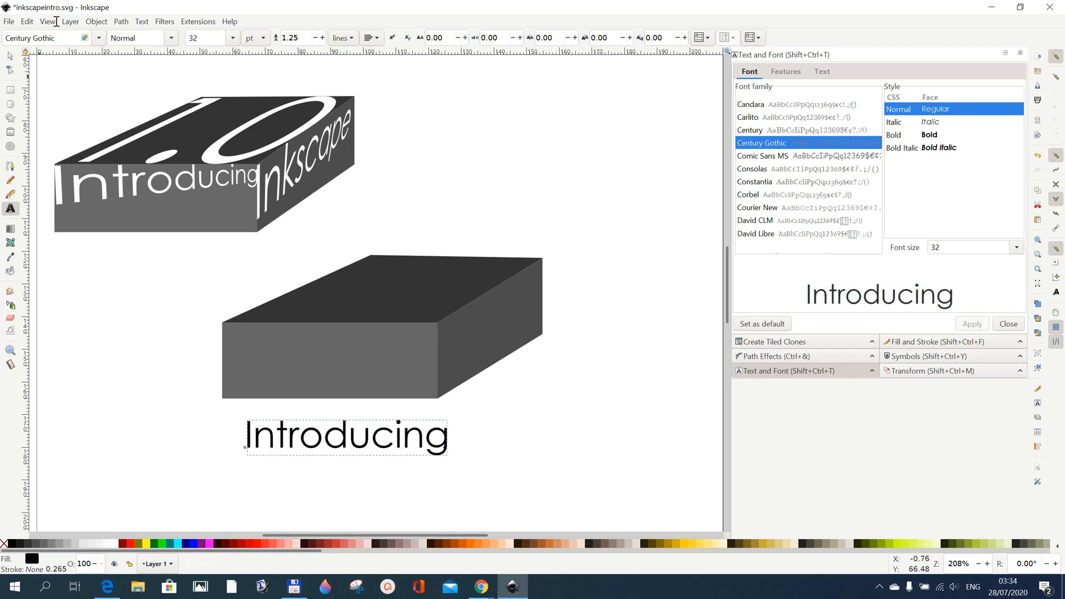
# Step: Convert the "Introducing" text to paths with Object to Path and group the result
pyautogui.click(10, 55)
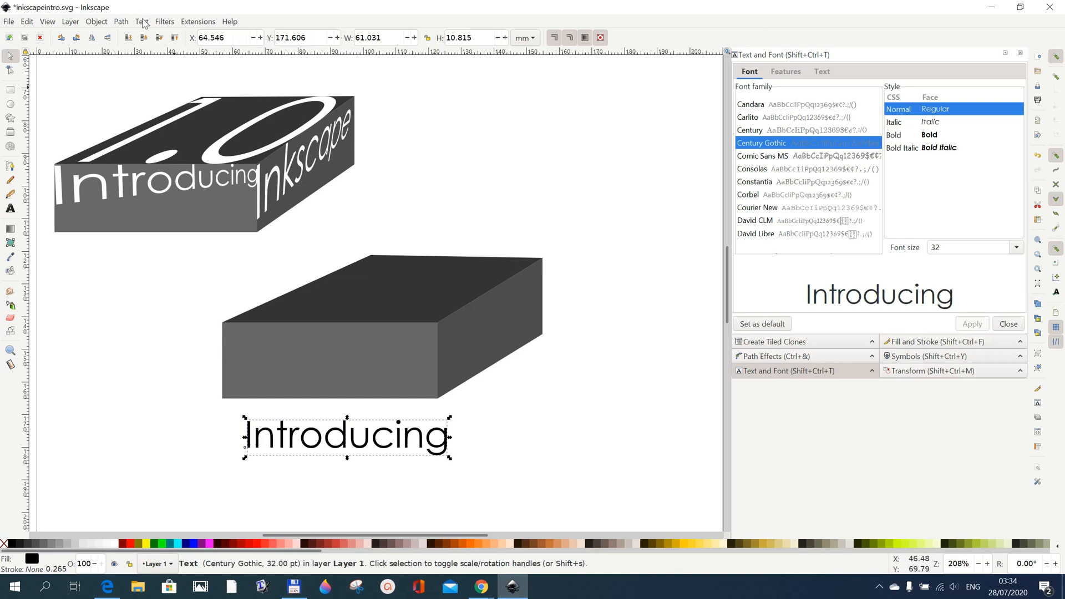
pyautogui.click(126, 23)
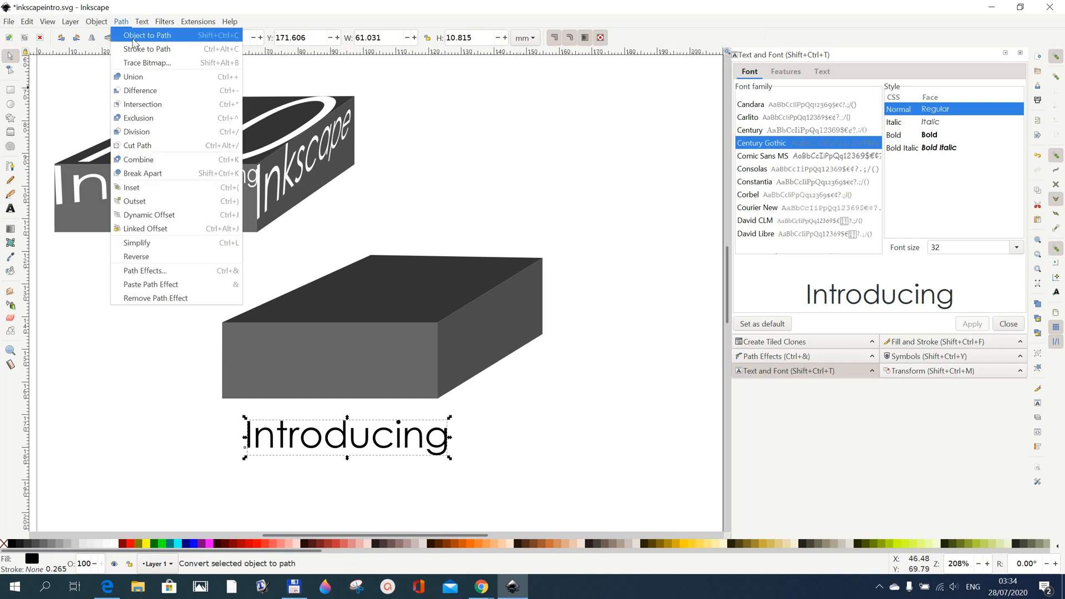
pyautogui.click(147, 36)
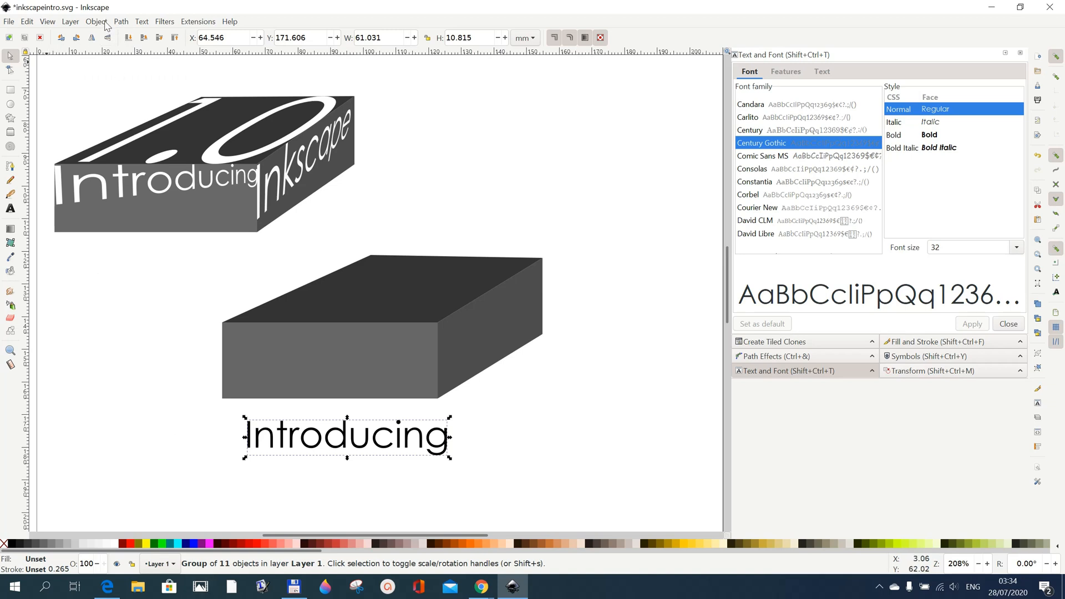
pyautogui.click(97, 22)
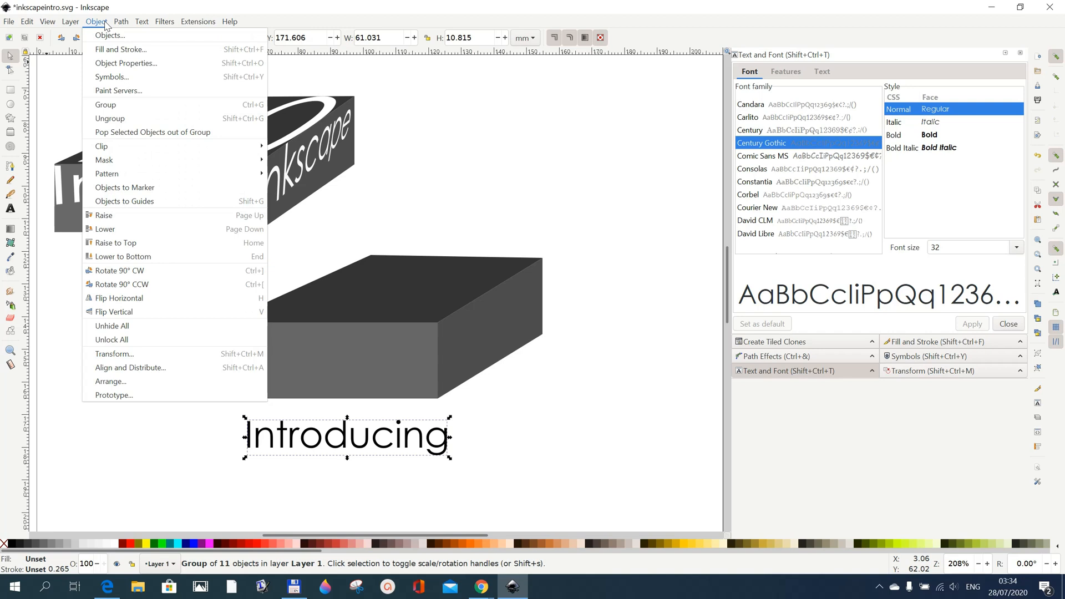
pyautogui.click(105, 104)
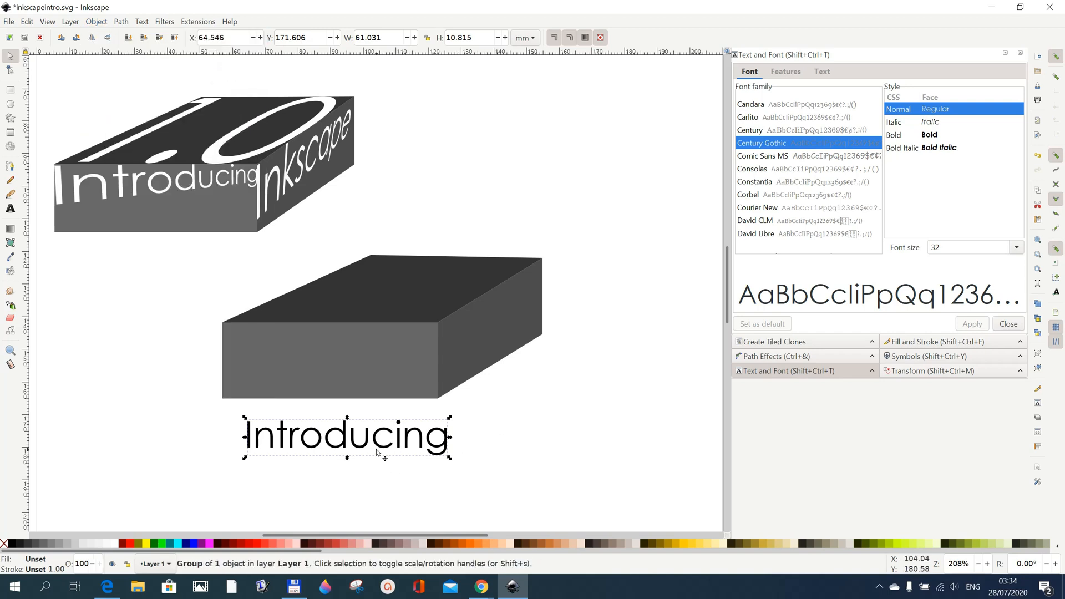
# Step: Move the "Introducing" lettering onto the new box's front face and fill it with White
pyautogui.moveTo(377, 447); pyautogui.dragTo(358, 368)
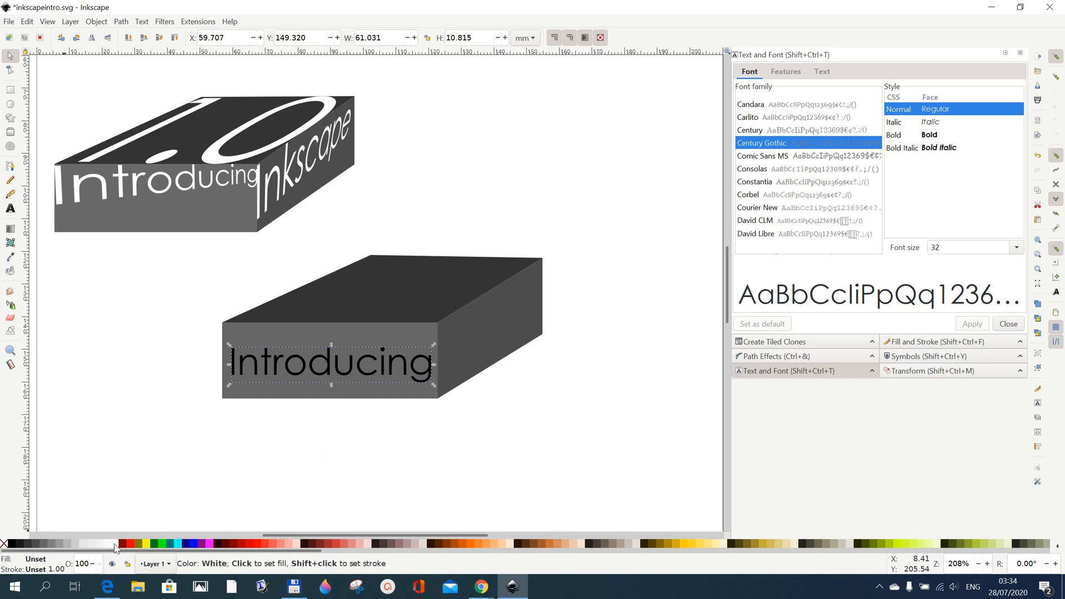
pyautogui.click(117, 546)
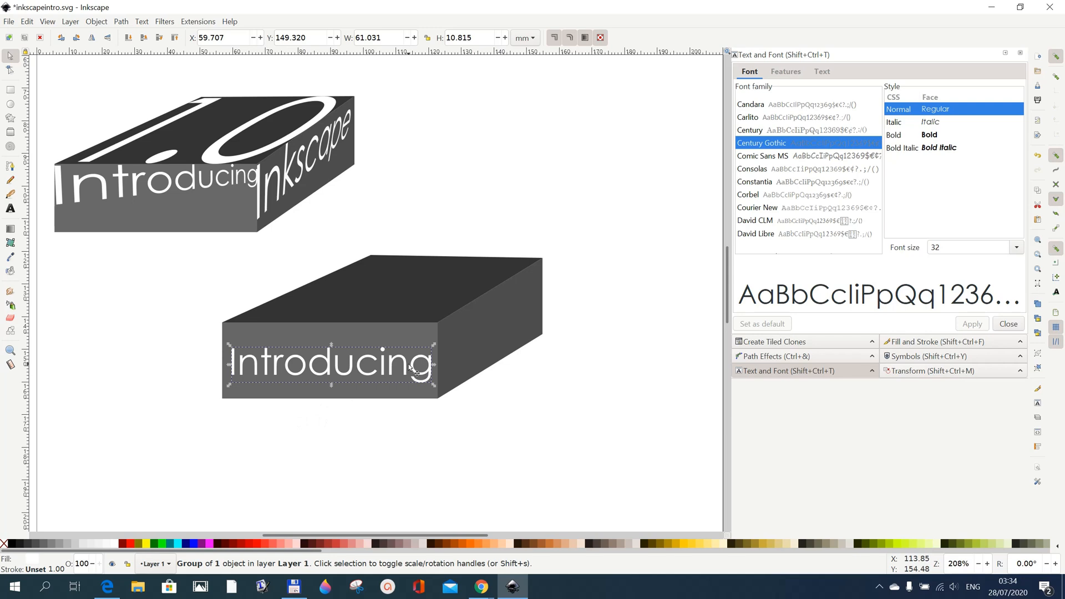
# Step: Apply the Perspective/Envelope path effect to the "Introducing" lettering
pyautogui.click(119, 22)
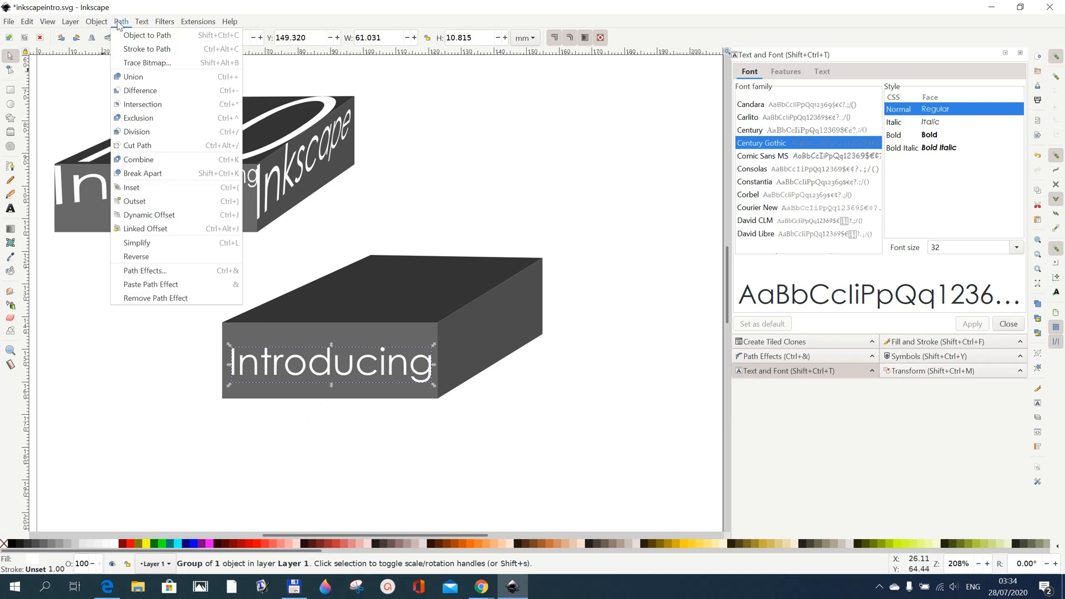
pyautogui.click(157, 271)
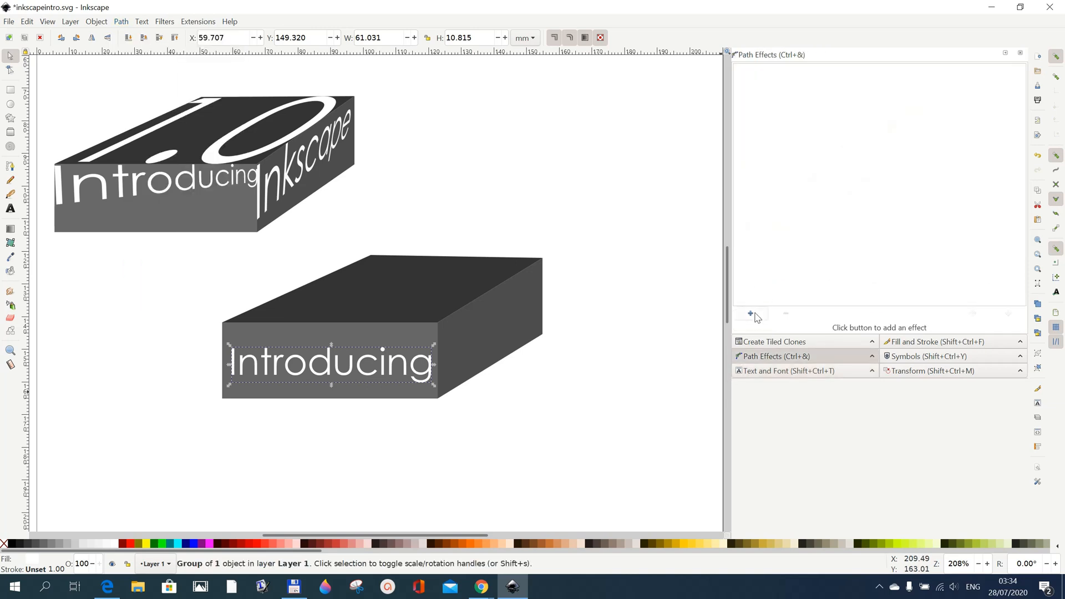
pyautogui.click(751, 314)
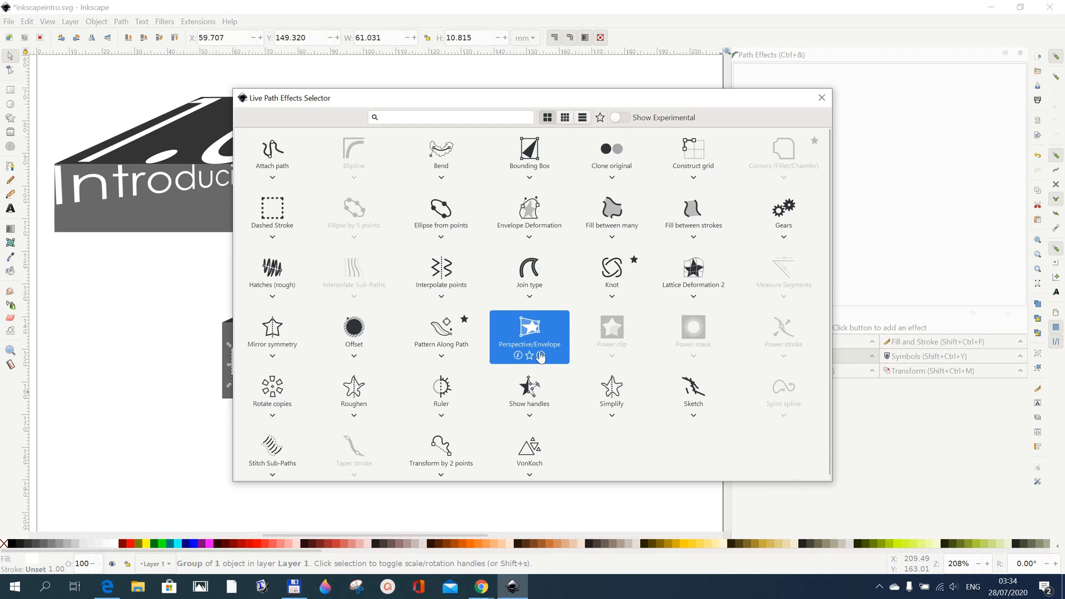
pyautogui.click(540, 355)
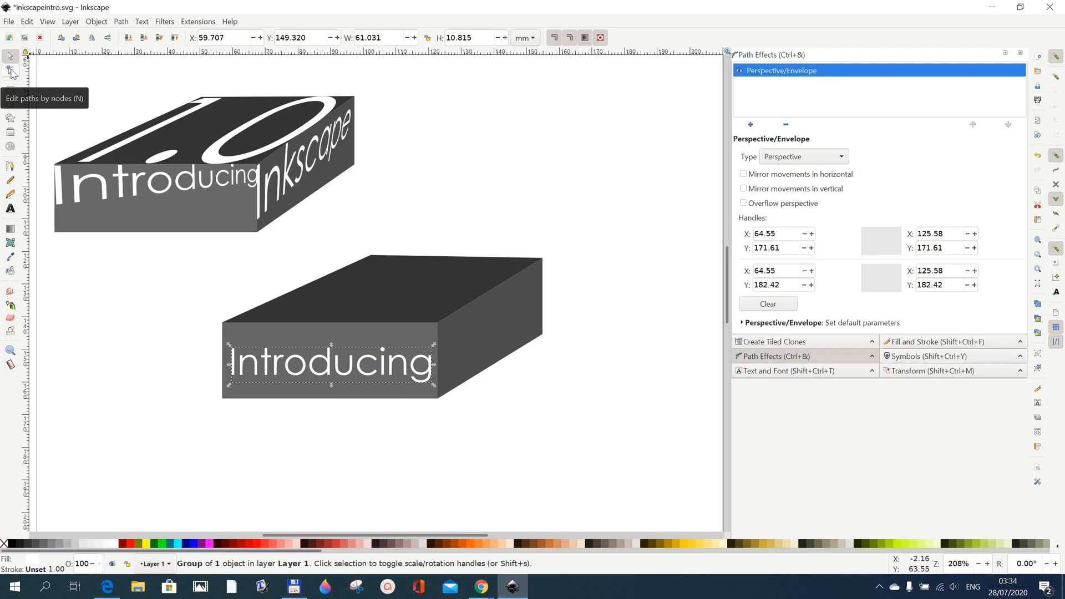
# Step: Snap the "Introducing" envelope's upper handles to the front face's upper corners and raise its lower-right handle along the face's right edge
pyautogui.click(11, 71)
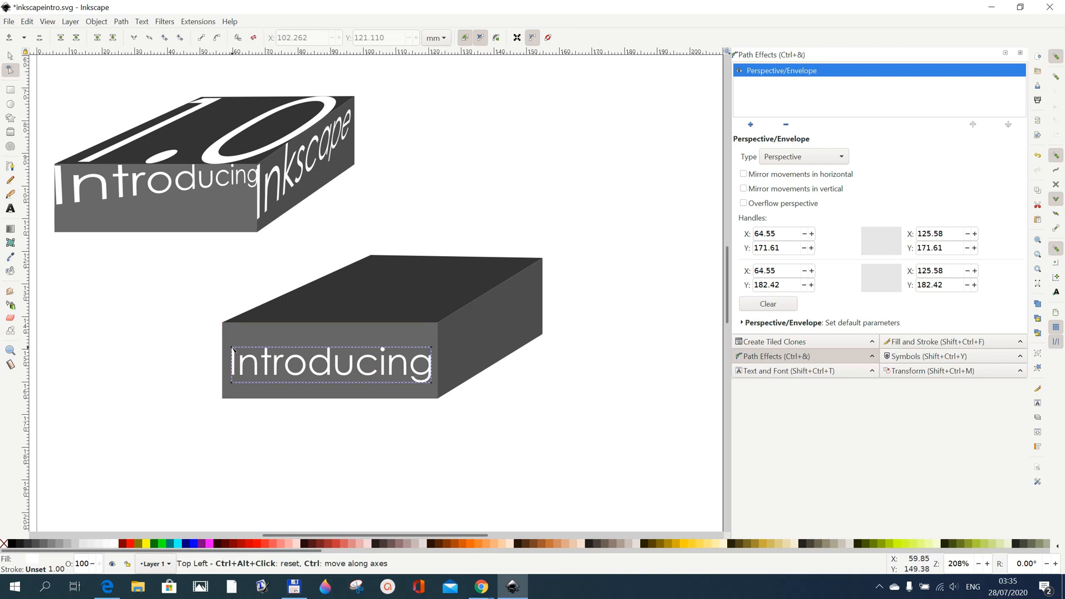
pyautogui.moveTo(232, 347); pyautogui.dragTo(227, 327)
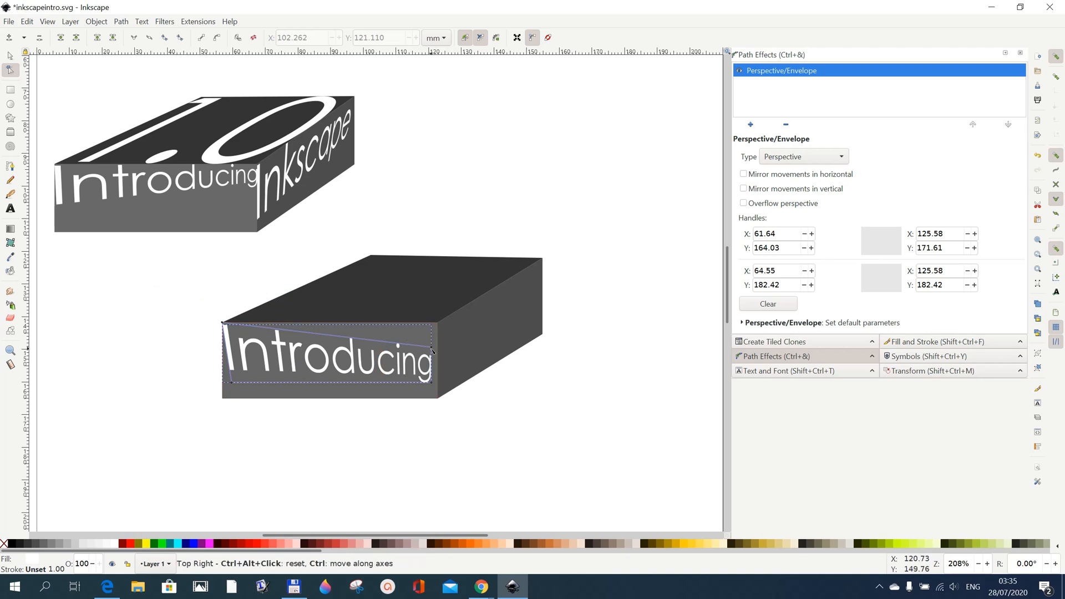
pyautogui.moveTo(433, 350); pyautogui.dragTo(439, 326)
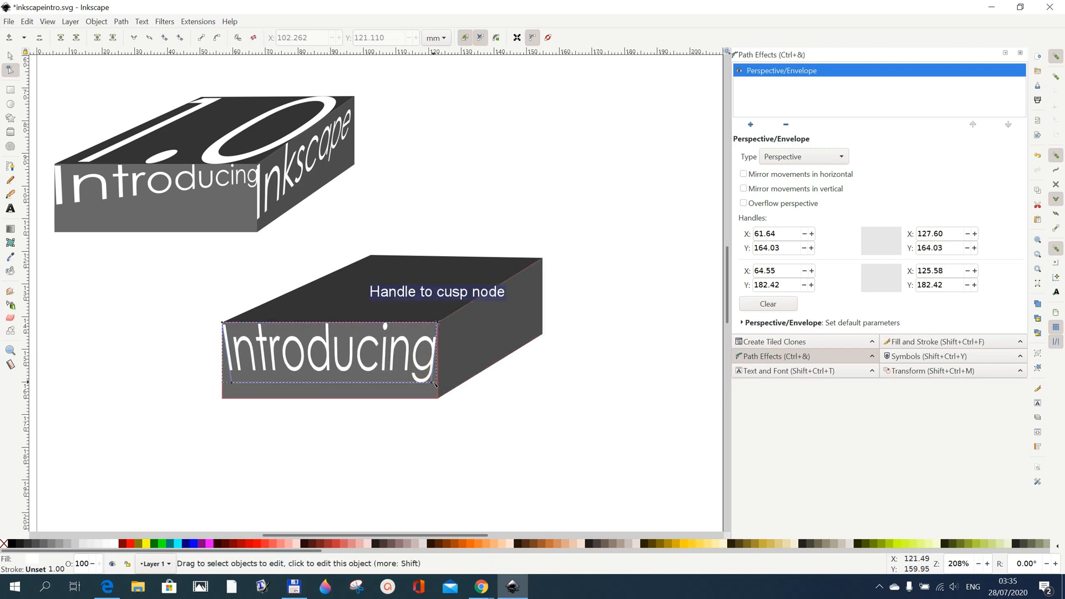
pyautogui.moveTo(434, 384); pyautogui.dragTo(438, 355)
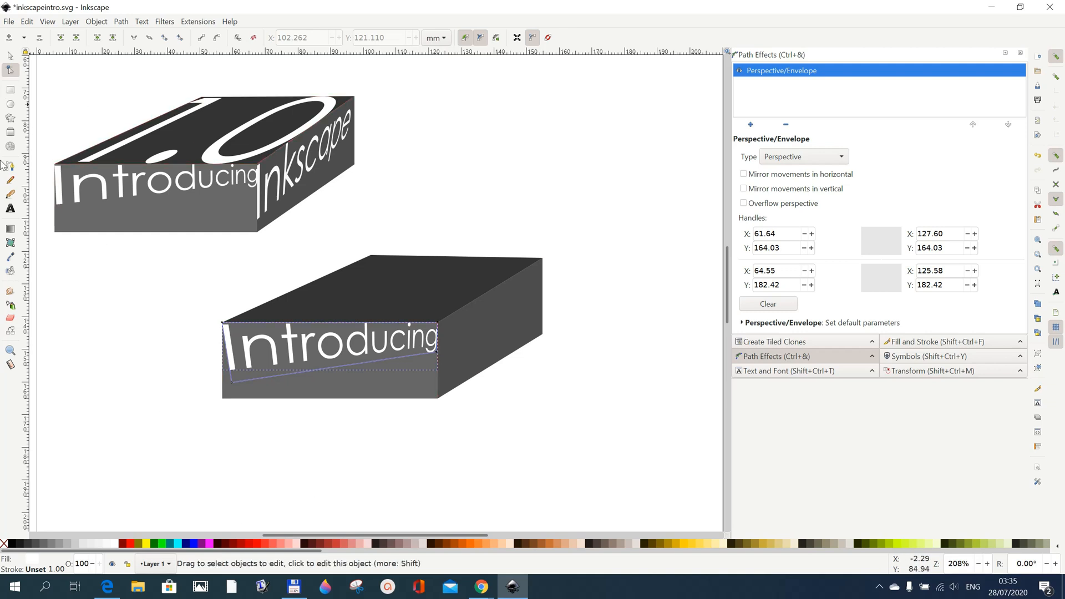
# Step: Write the text "Inkscape" on the empty canvas below the new box
pyautogui.click(10, 208)
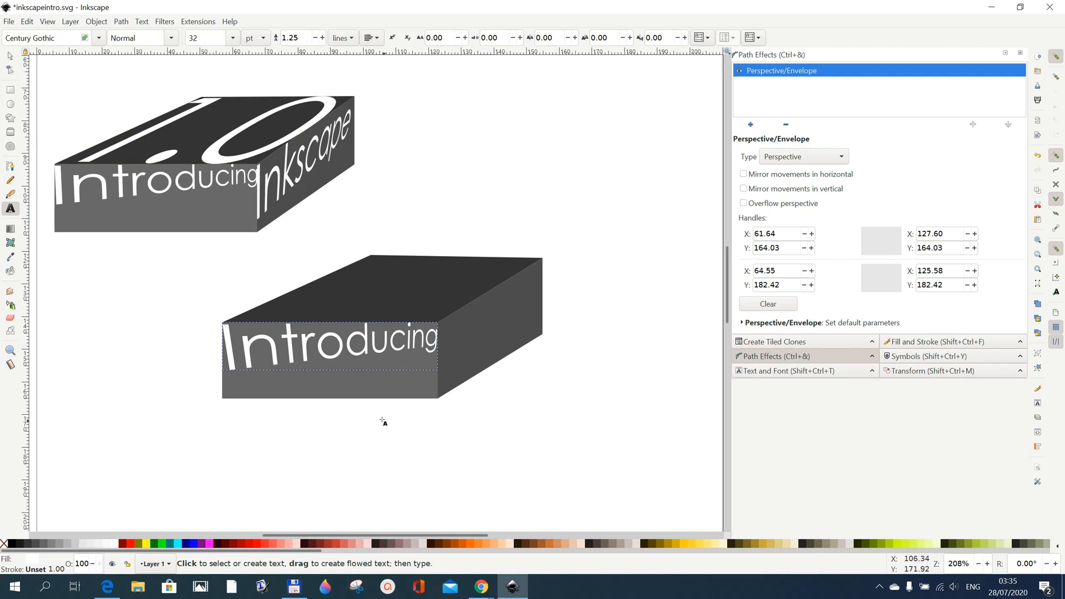
pyautogui.click(323, 472)
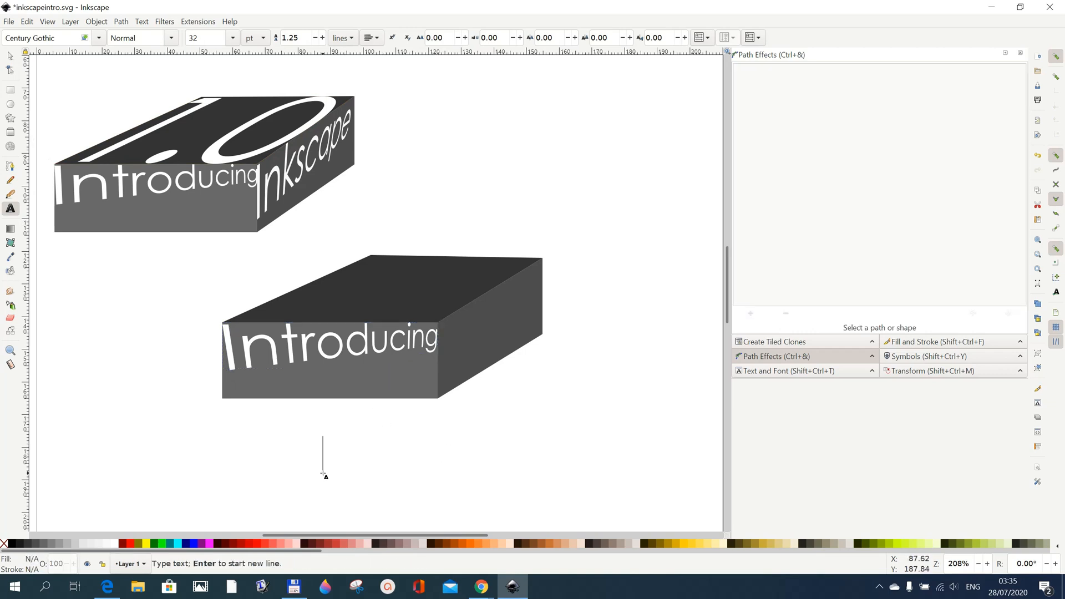
pyautogui.write('Ink')
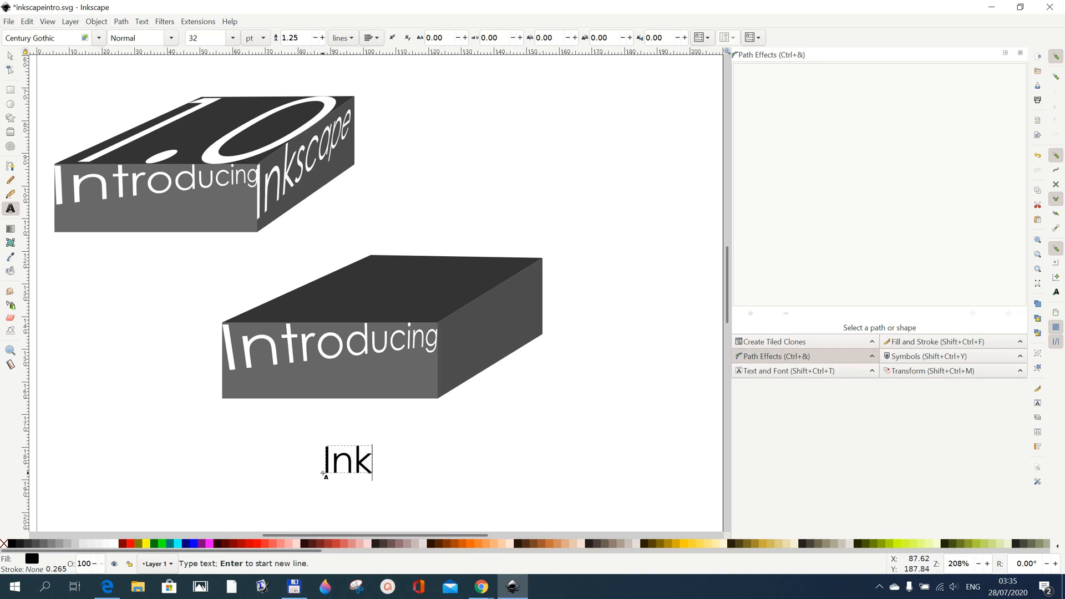
pyautogui.write('scape')
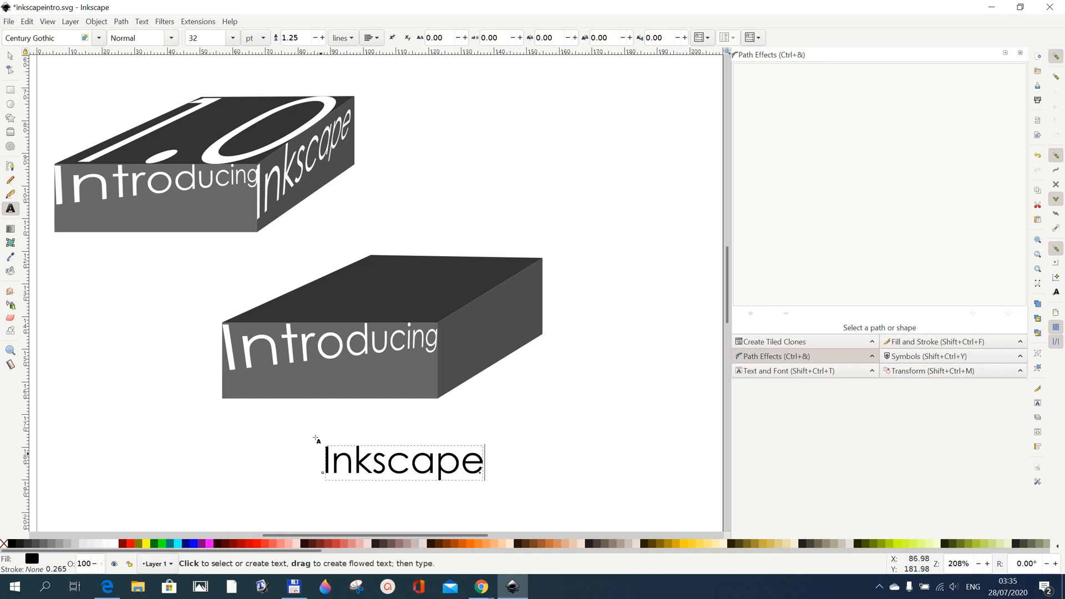
# Step: Convert the "Inkscape" text to paths with Object to Path and group the result
pyautogui.click(121, 21)
pyautogui.click(139, 34)
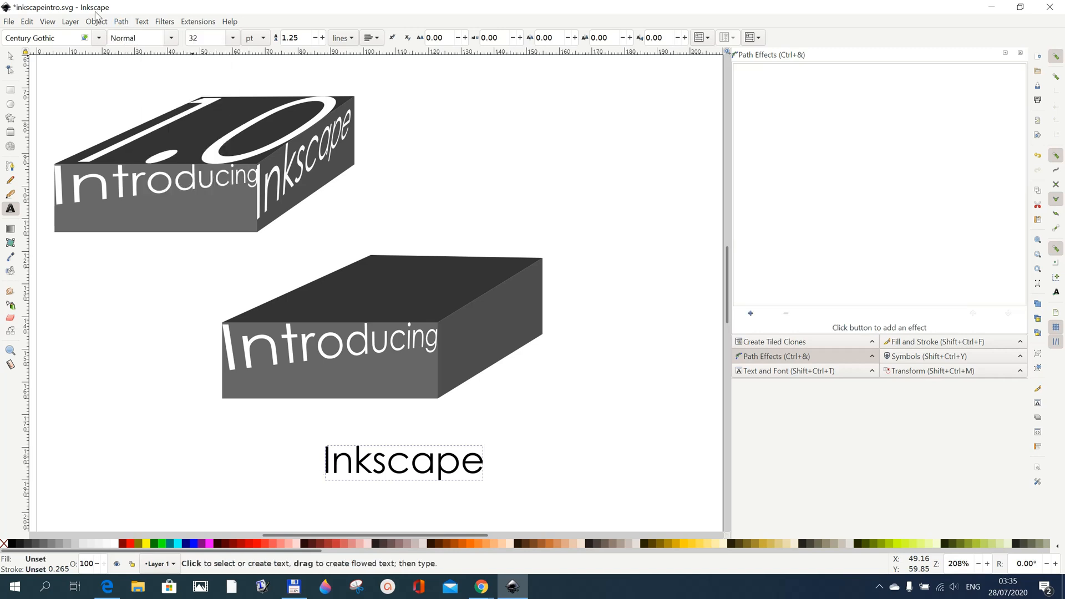
pyautogui.click(94, 22)
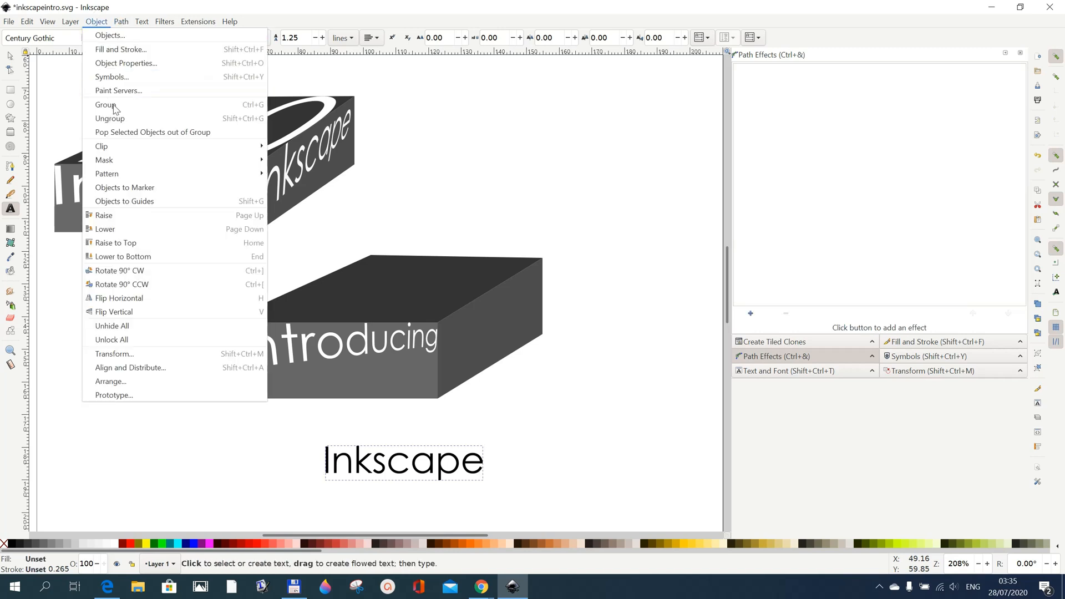
pyautogui.click(111, 104)
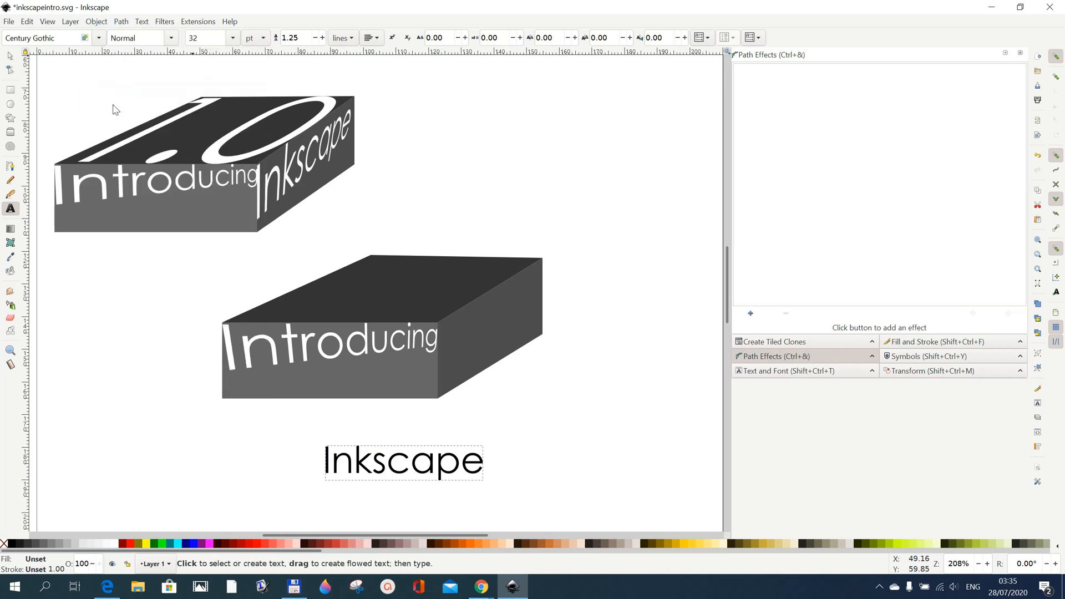
# Step: Move the "Inkscape" lettering so that it starts over the new box's slanted side face
pyautogui.click(10, 56)
pyautogui.moveTo(446, 471); pyautogui.dragTo(567, 354)
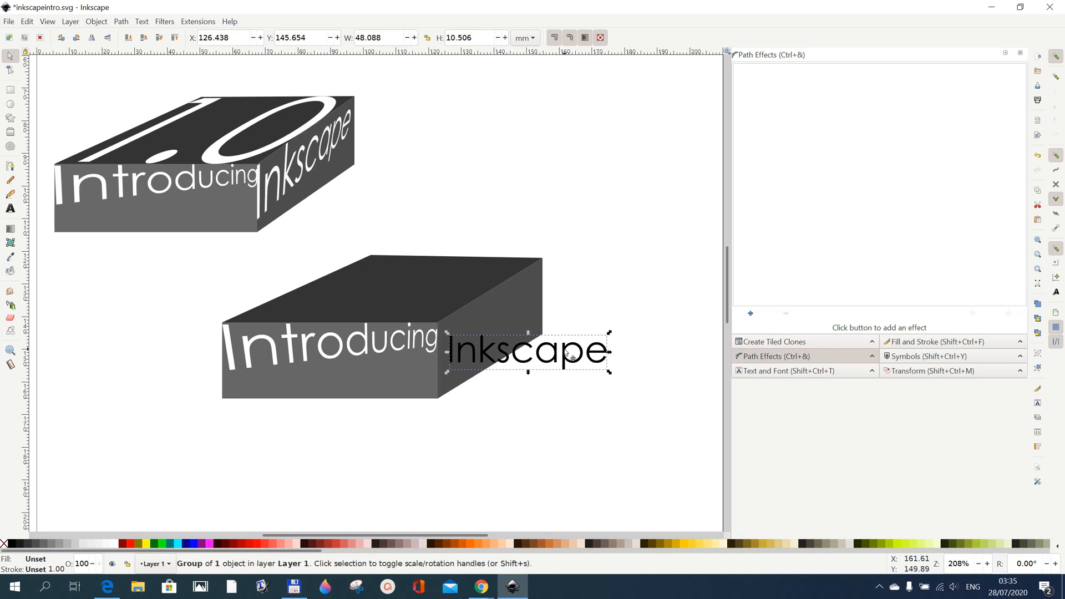
pyautogui.click(11, 71)
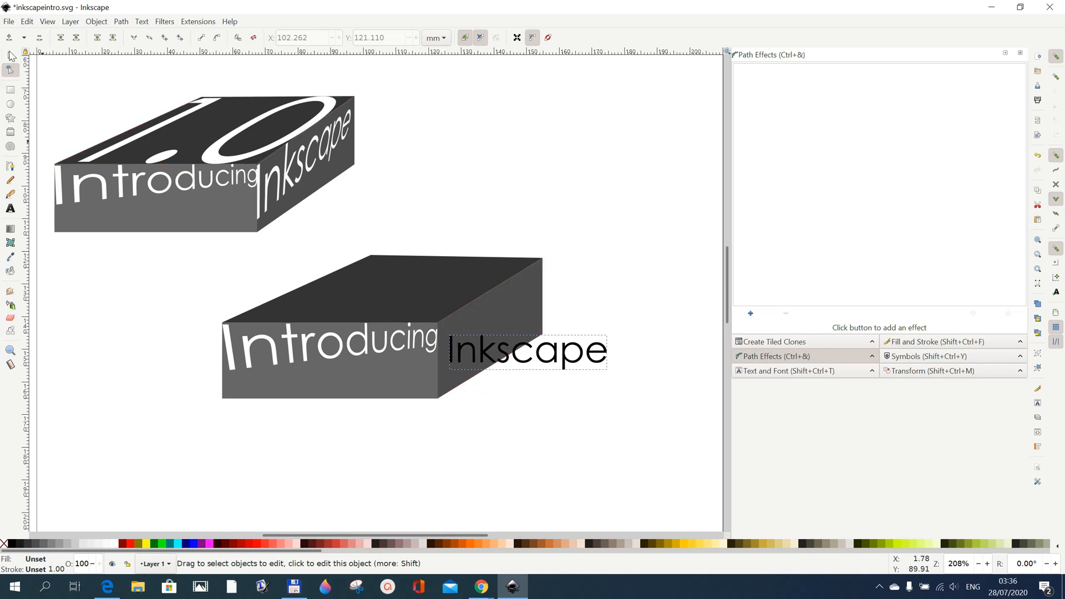
# Step: Fill the new box's slanted side face with yellow and deselect it
pyautogui.click(10, 56)
pyautogui.click(482, 318)
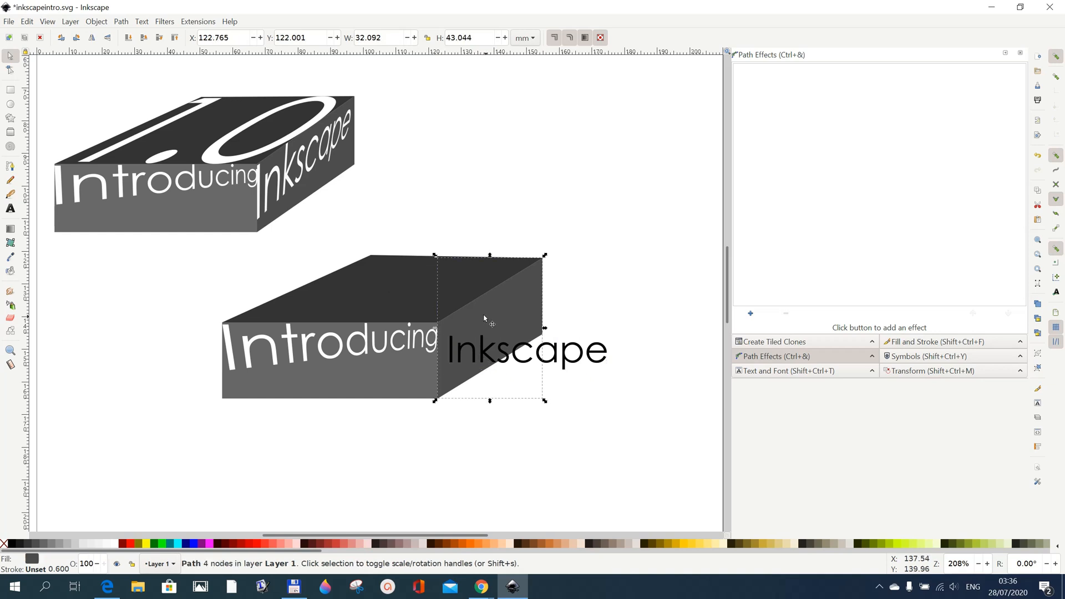
pyautogui.click(697, 544)
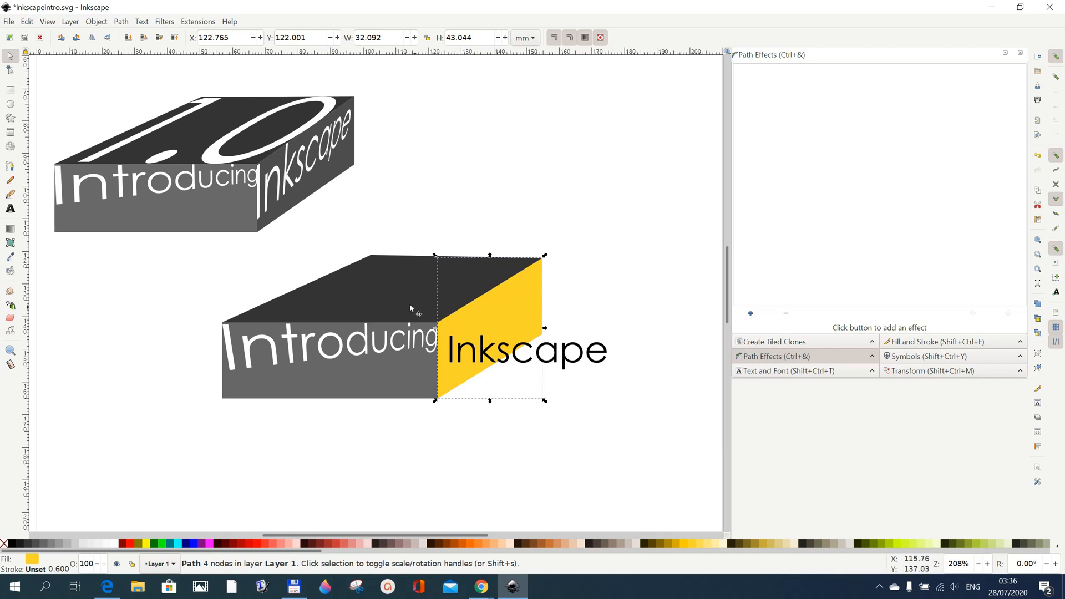
pyautogui.click(451, 450)
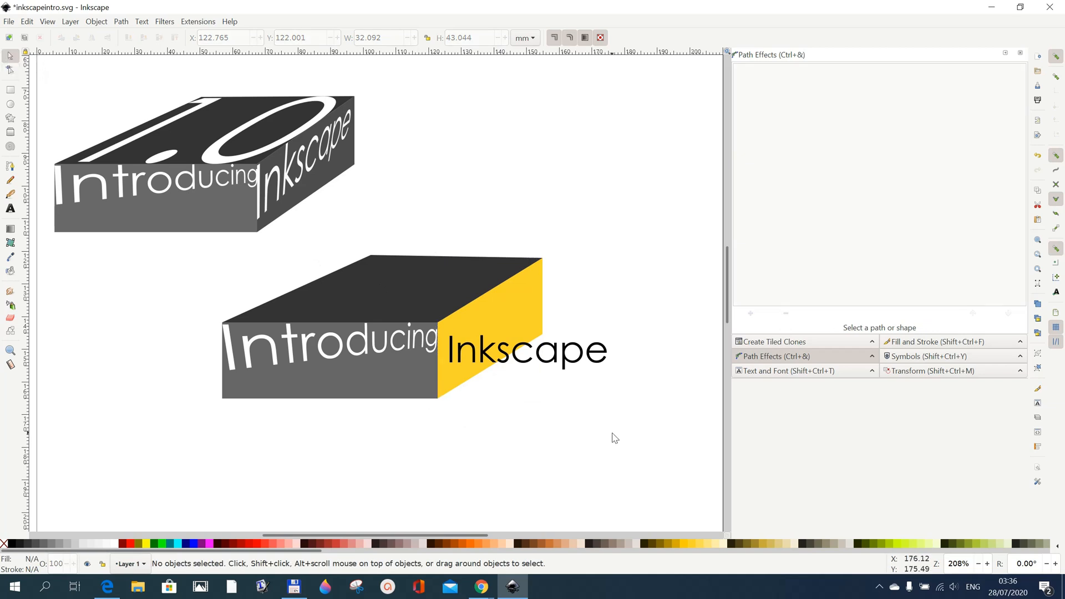
# Step: Apply the Perspective/Envelope path effect to the "Inkscape" lettering
pyautogui.click(561, 366)
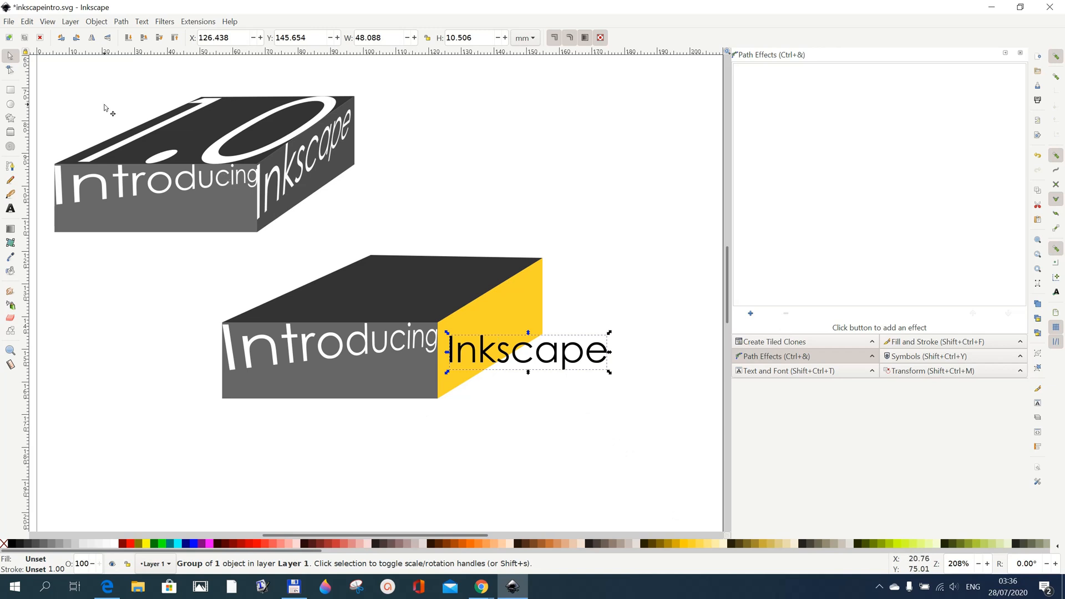
pyautogui.click(11, 71)
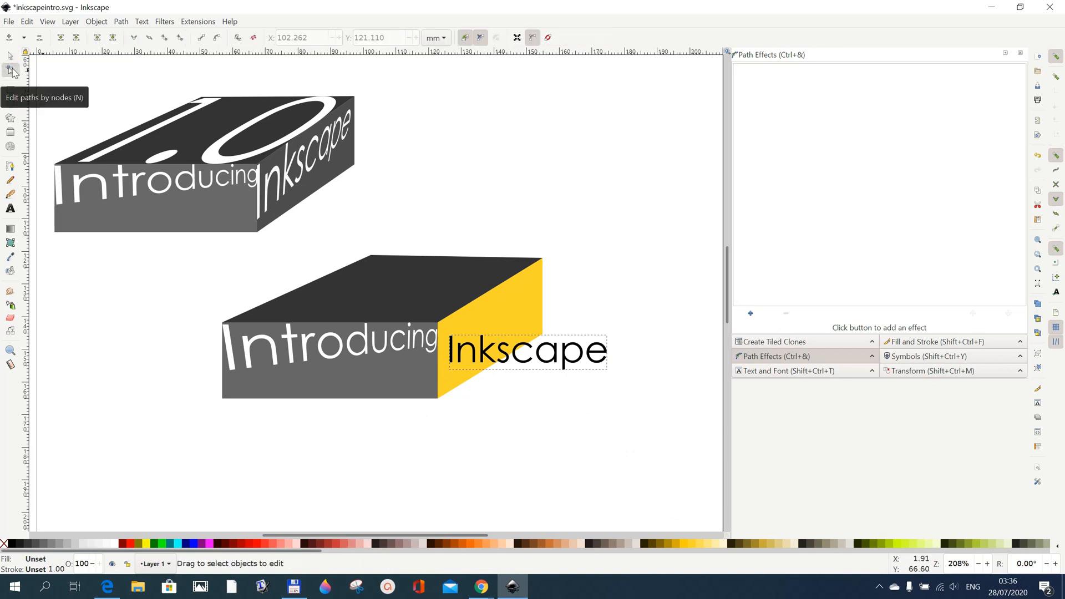
pyautogui.click(750, 315)
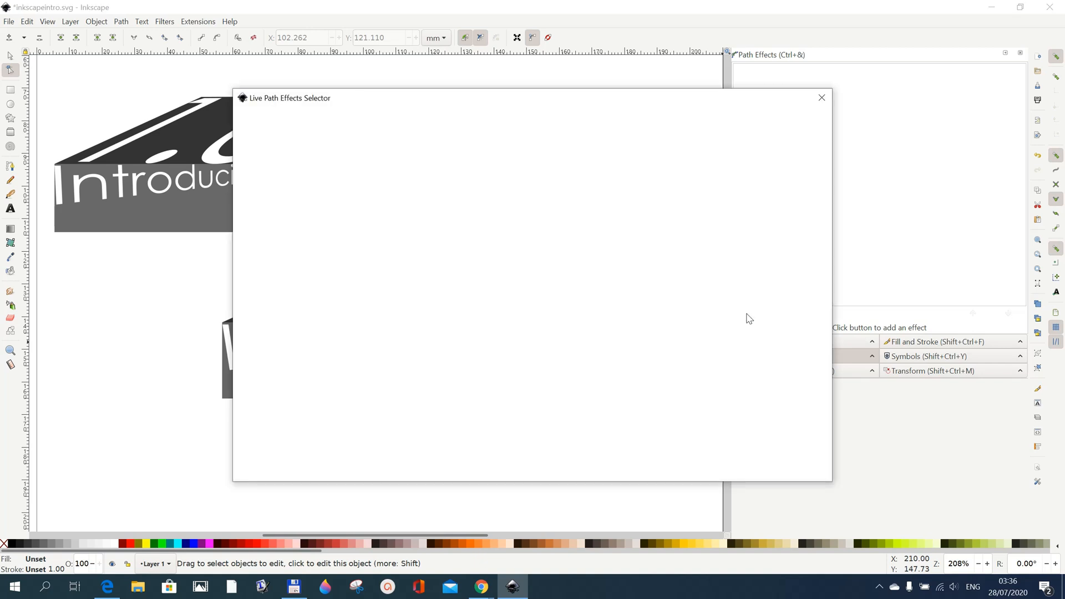
pyautogui.doubleClick(544, 340)
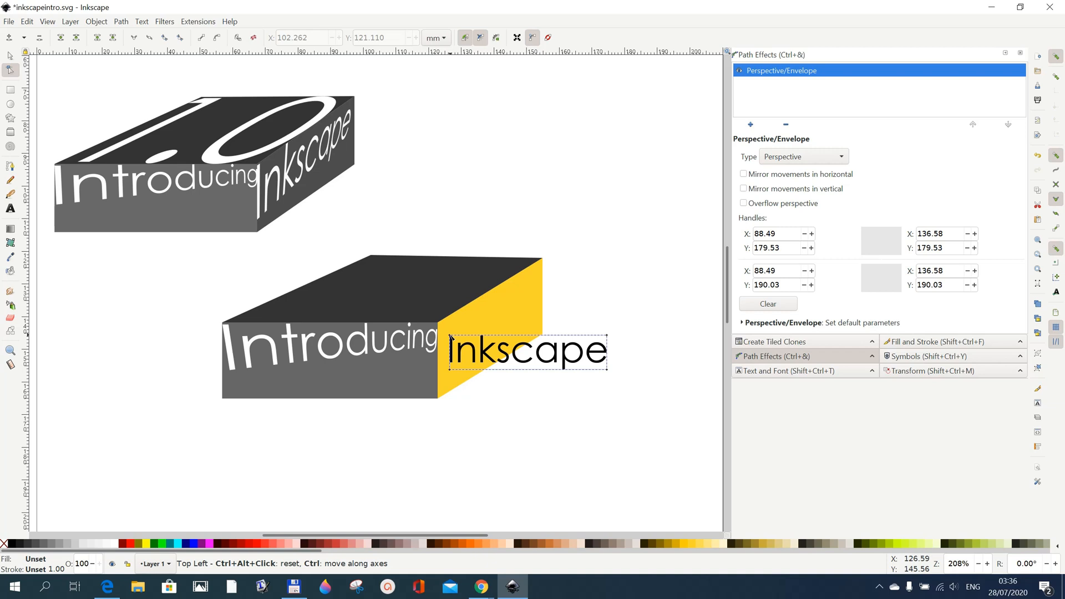
# Step: Fit the four envelope corners of the "Inkscape" lettering to the corners of the yellow side face and deselect it
pyautogui.moveTo(451, 336); pyautogui.dragTo(438, 323)
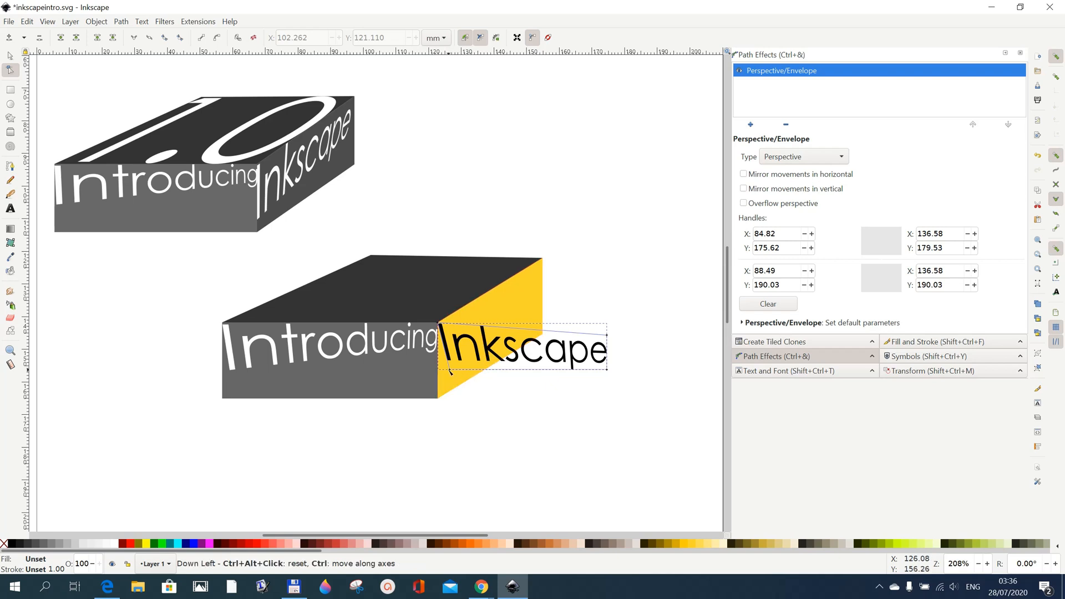
pyautogui.moveTo(450, 373); pyautogui.dragTo(438, 397)
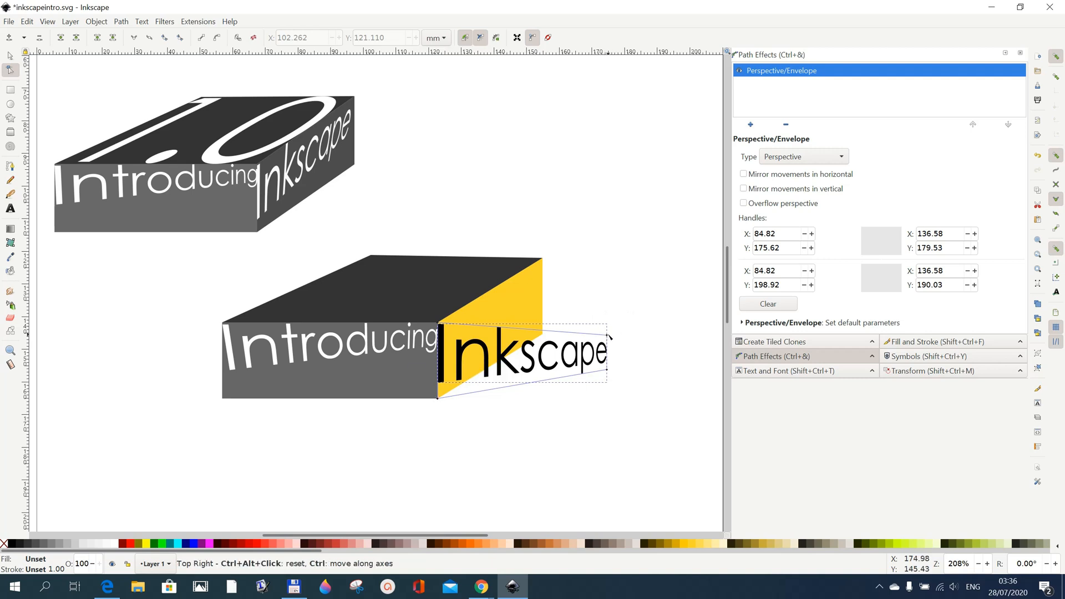
pyautogui.moveTo(609, 336); pyautogui.dragTo(543, 261)
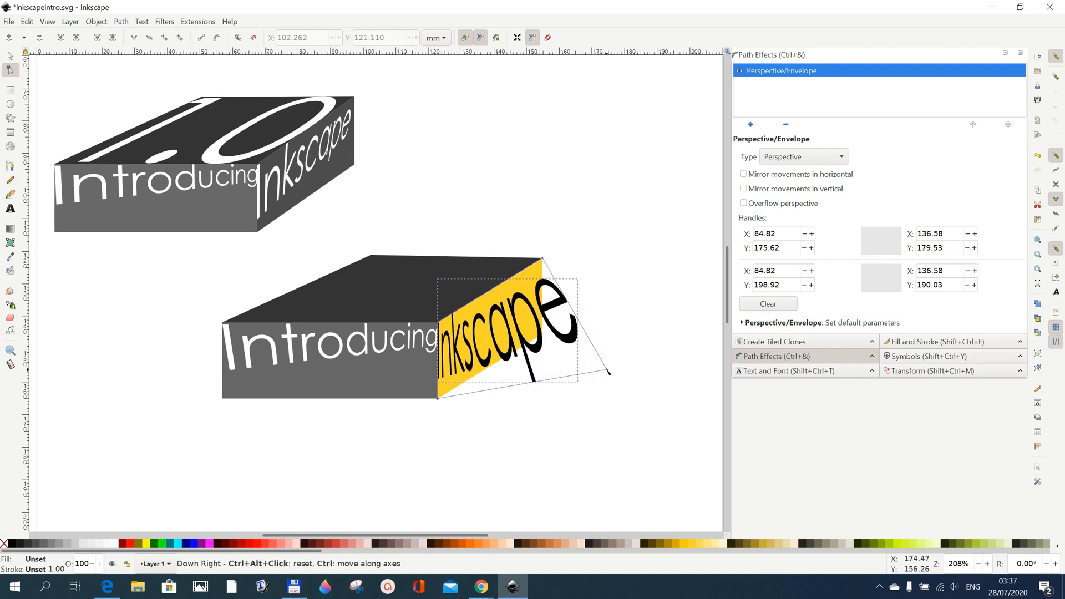
pyautogui.moveTo(608, 371); pyautogui.dragTo(538, 298)
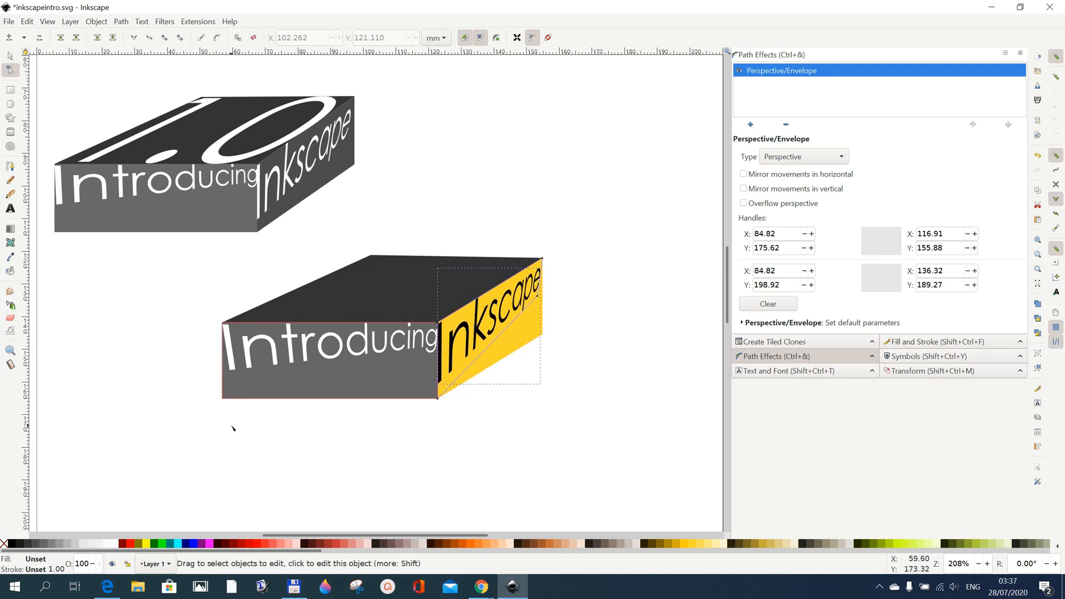
pyautogui.click(12, 57)
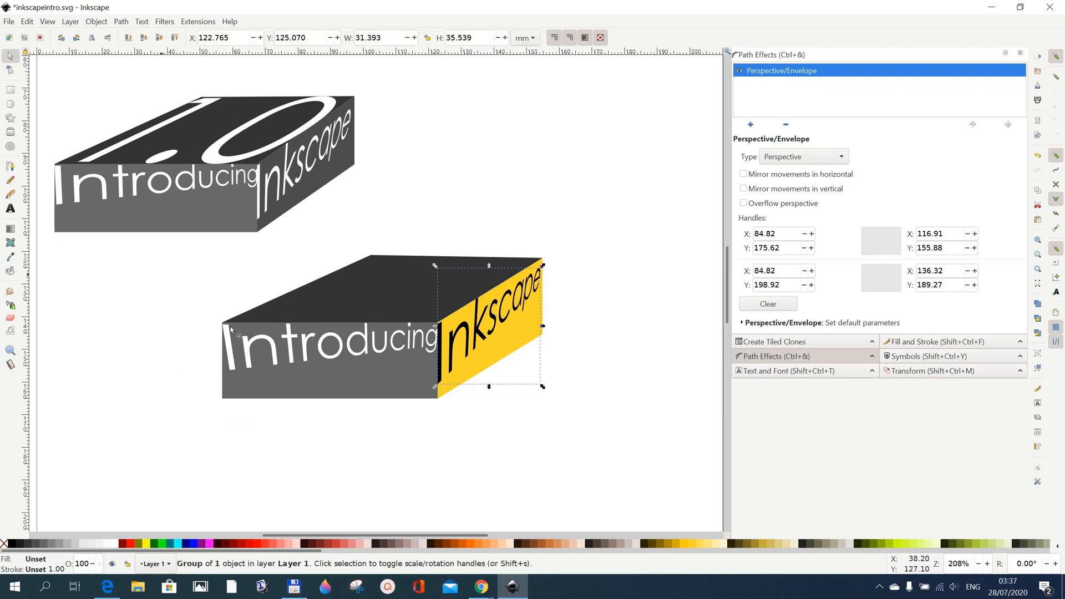
pyautogui.click(400, 428)
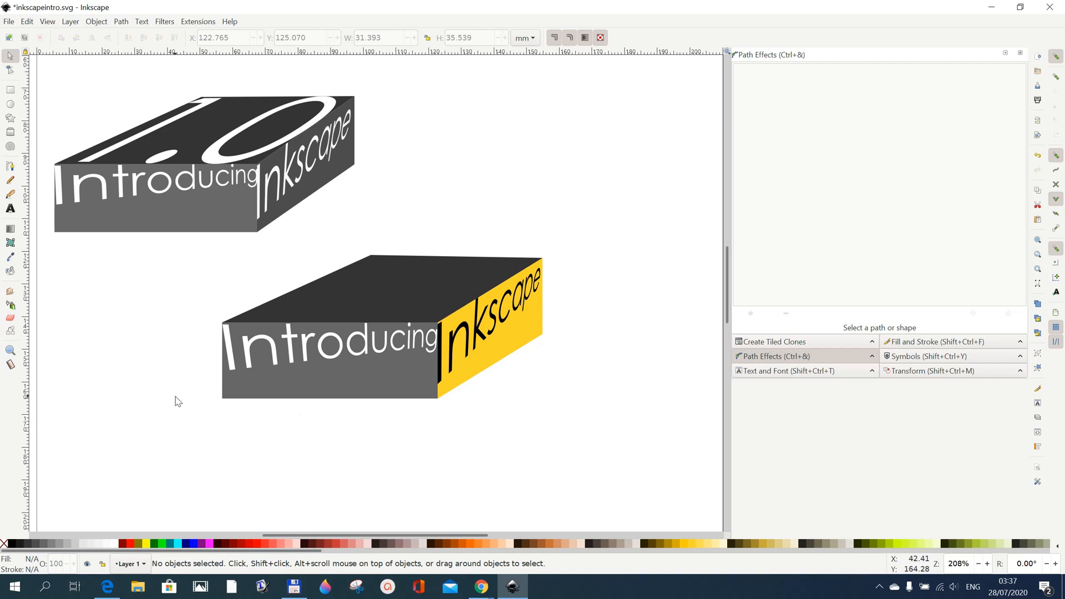
# Step: Create the text "1.0" in Century Gothic at 32 pt below the new box
pyautogui.click(11, 210)
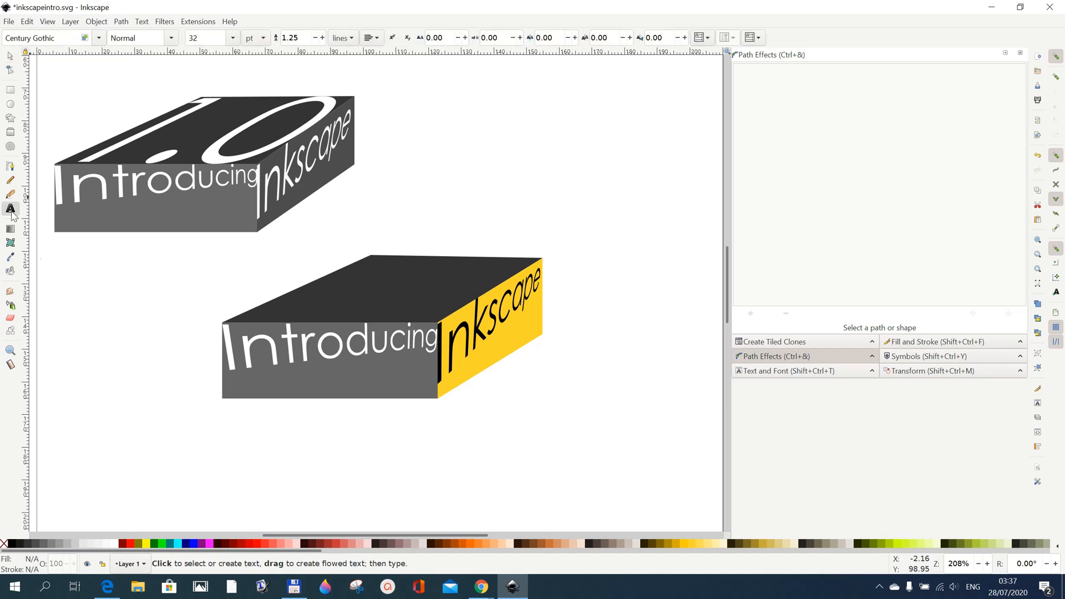
pyautogui.click(318, 461)
pyautogui.write('1')
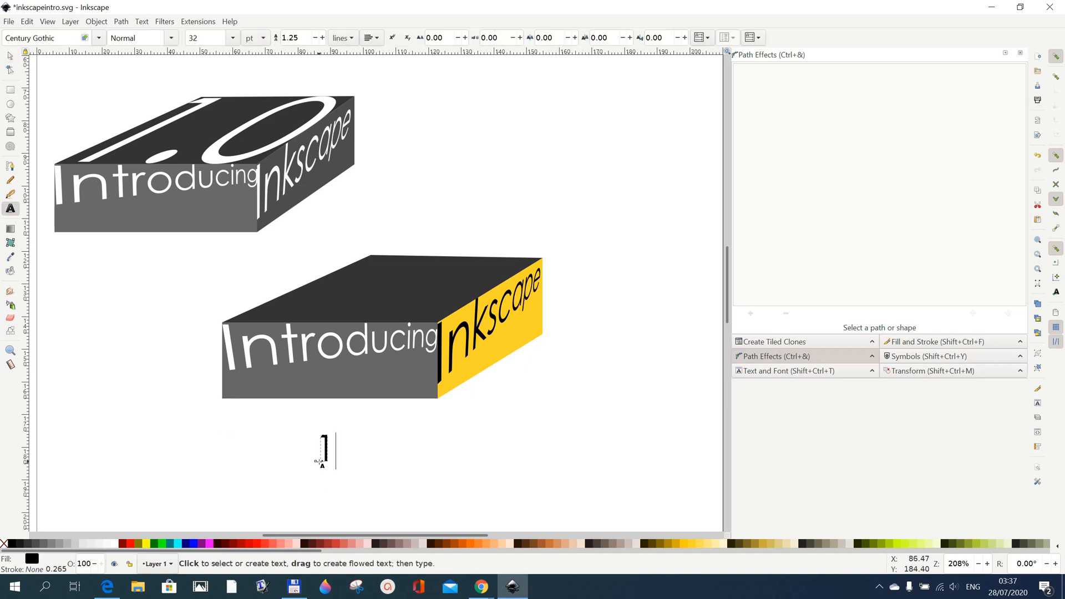
pyautogui.write('.0')
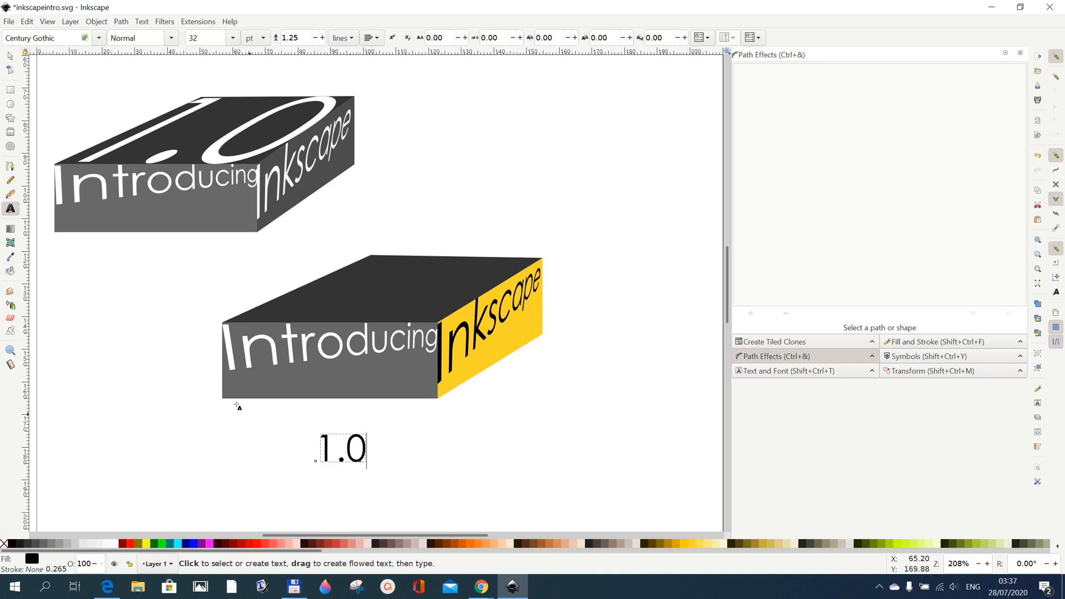
# Step: Convert the "1.0" text to paths with Object to Path and group the result
pyautogui.click(10, 56)
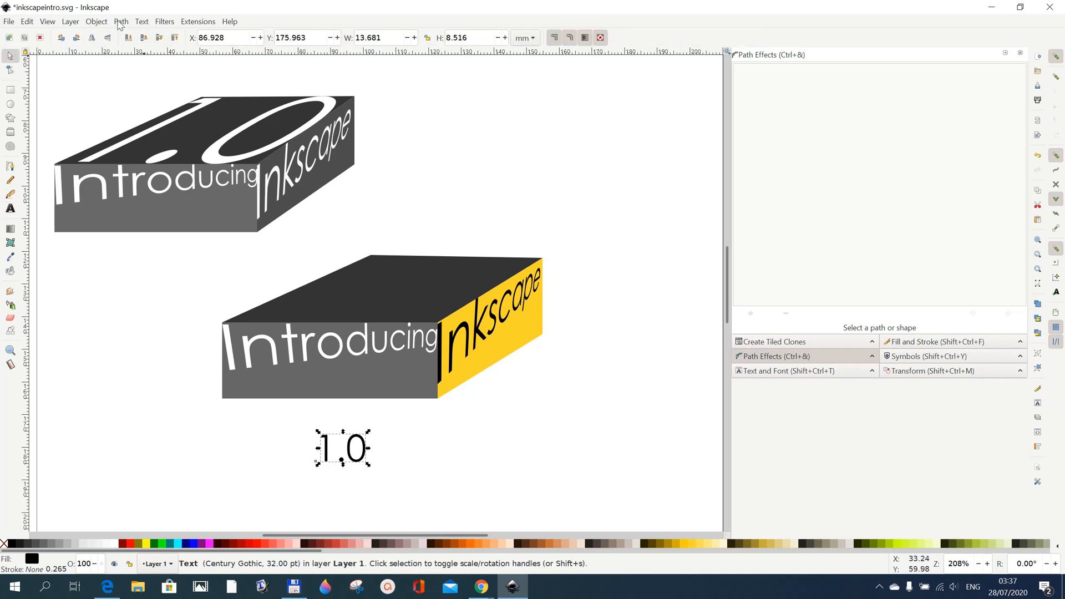
pyautogui.click(126, 22)
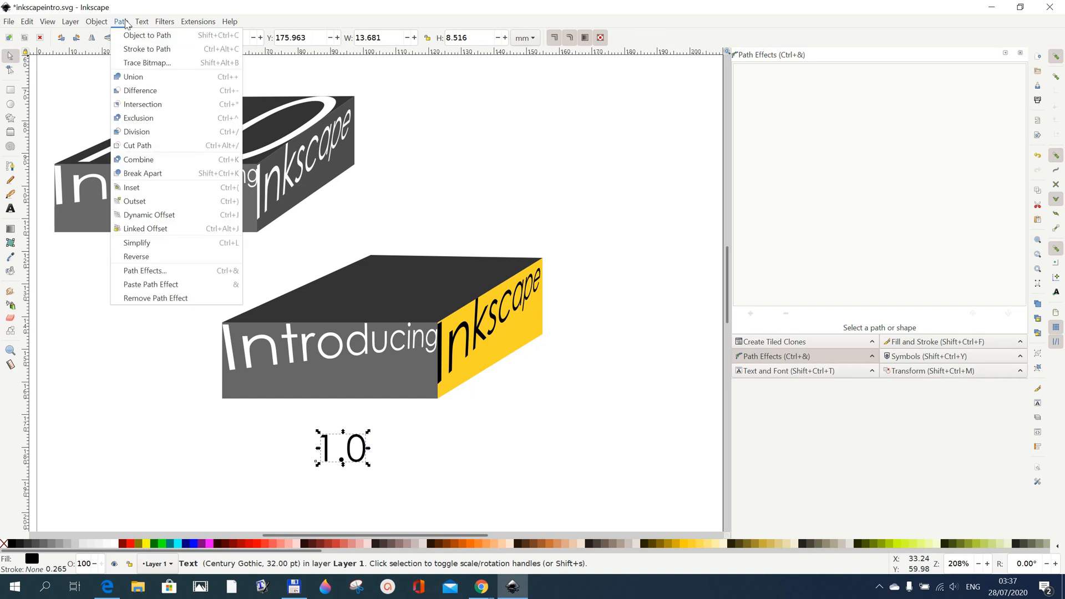
pyautogui.click(129, 36)
pyautogui.click(99, 22)
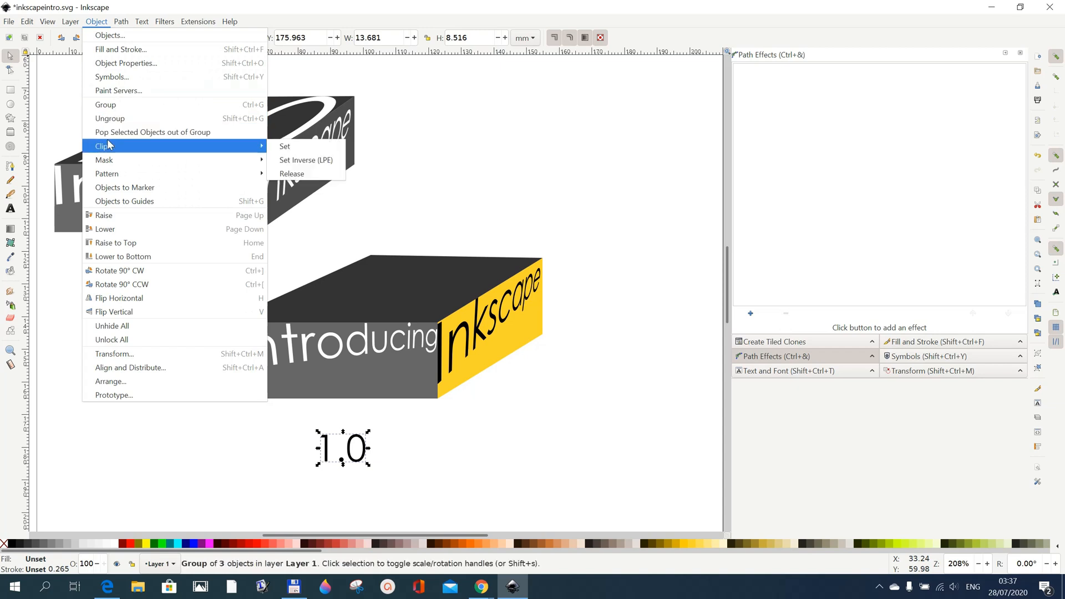
pyautogui.click(116, 110)
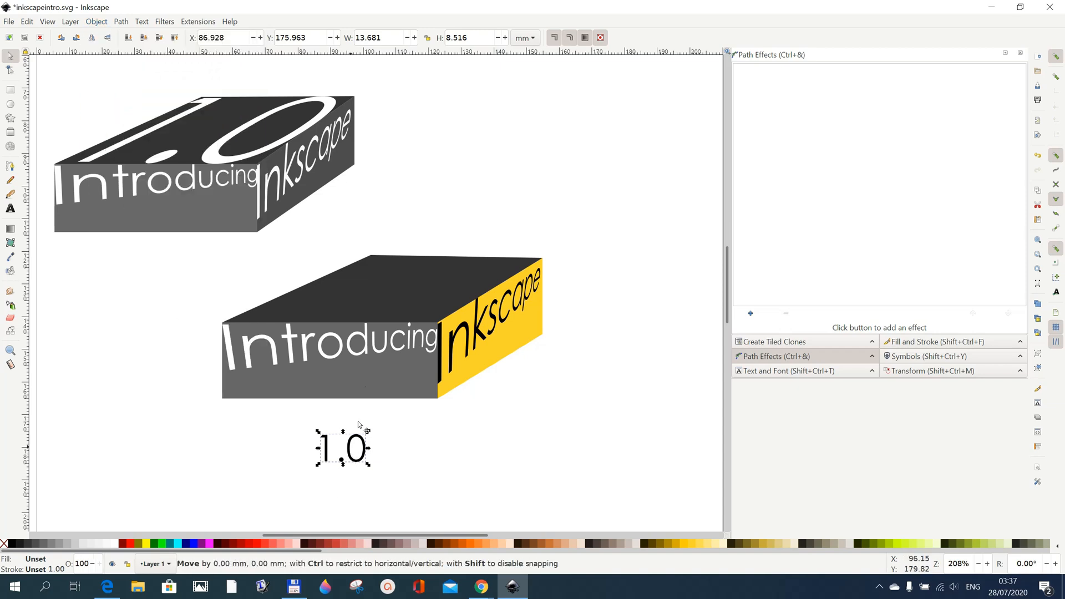
# Step: Move the grouped "1.0" onto the new box's top face and undo a trial #DE8787 fill on it
pyautogui.moveTo(352, 447); pyautogui.dragTo(381, 291)
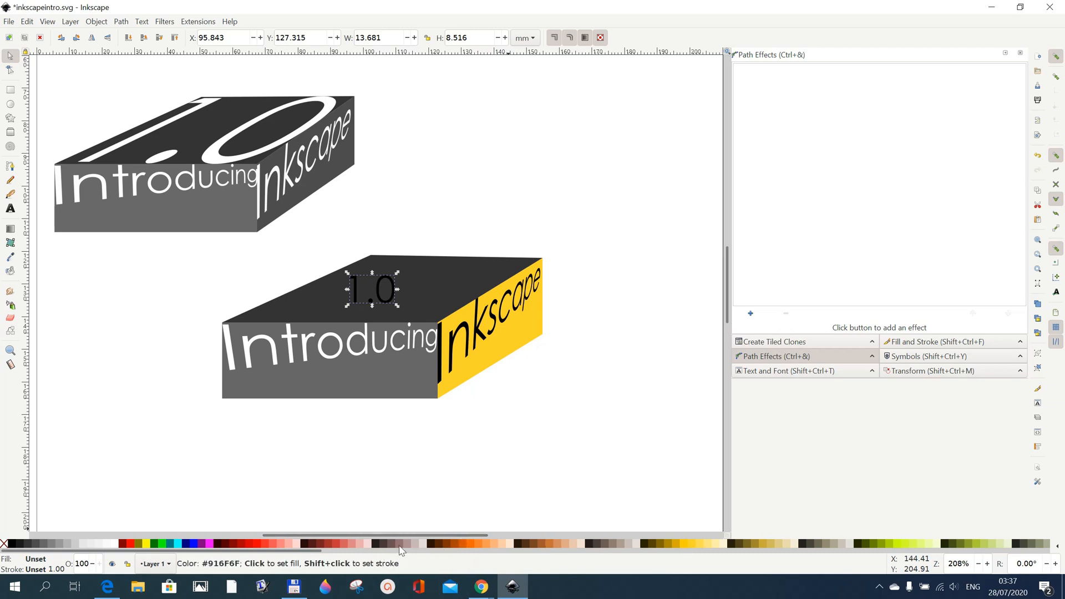
pyautogui.click(352, 544)
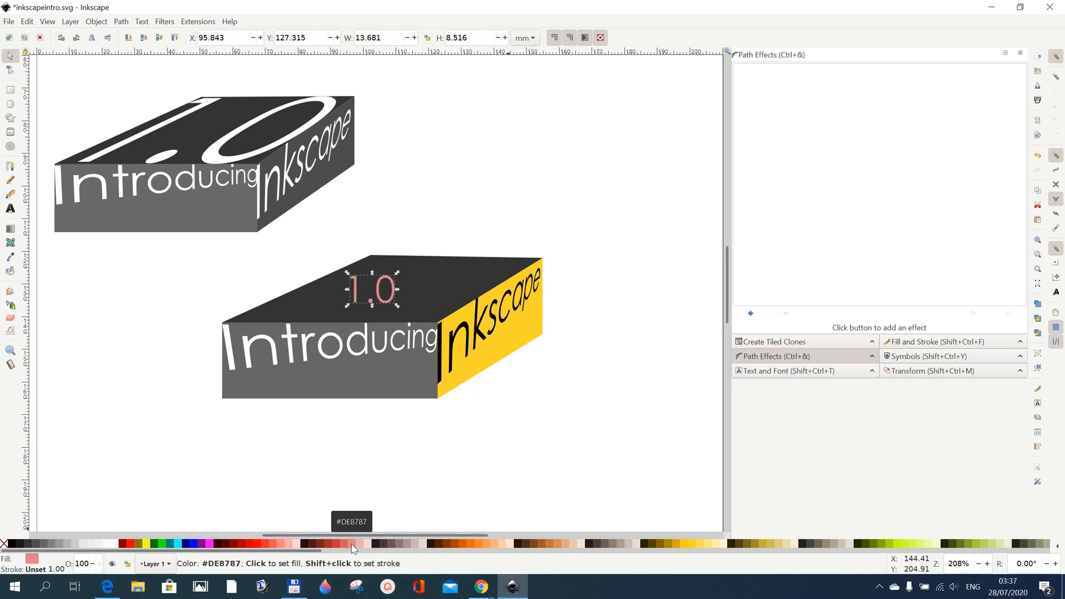
pyautogui.click(1036, 157)
# Step: Fill the new box's top face with pale pink #F4D7D7 and deselect it
pyautogui.click(445, 295)
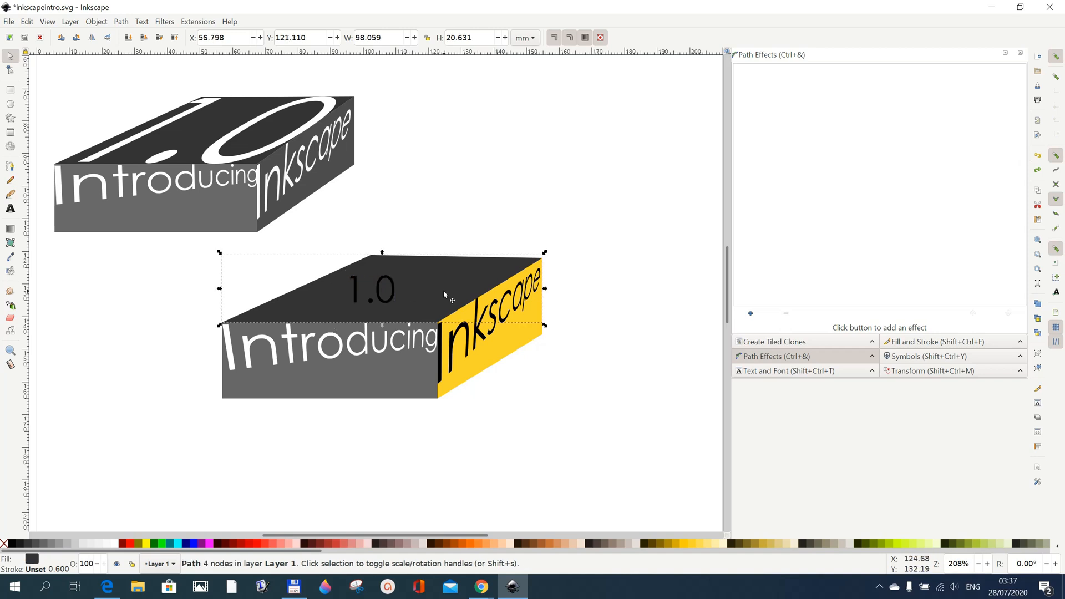
pyautogui.click(369, 544)
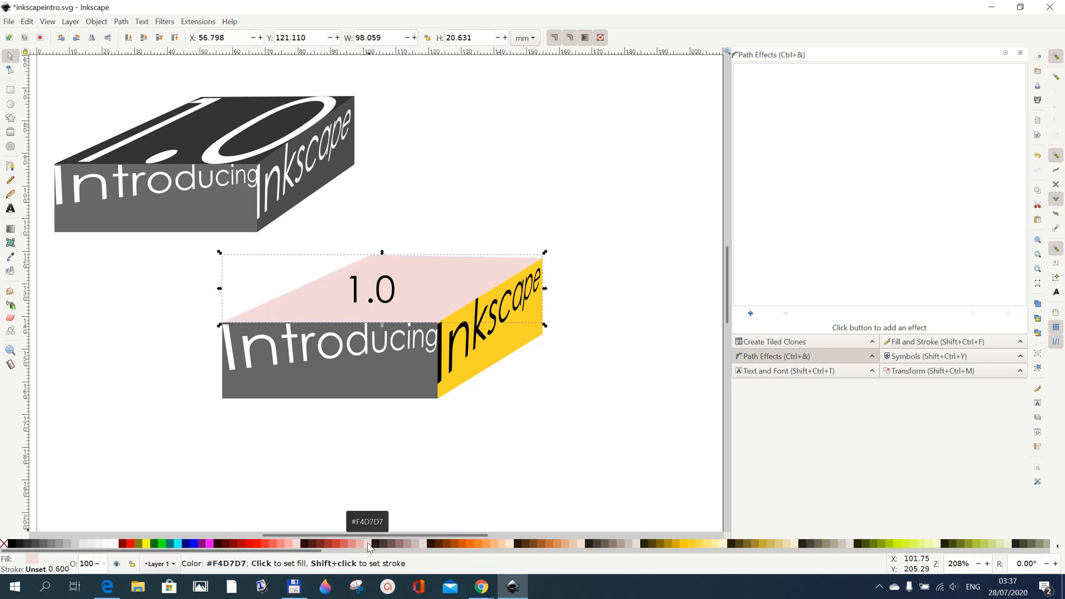
pyautogui.click(540, 440)
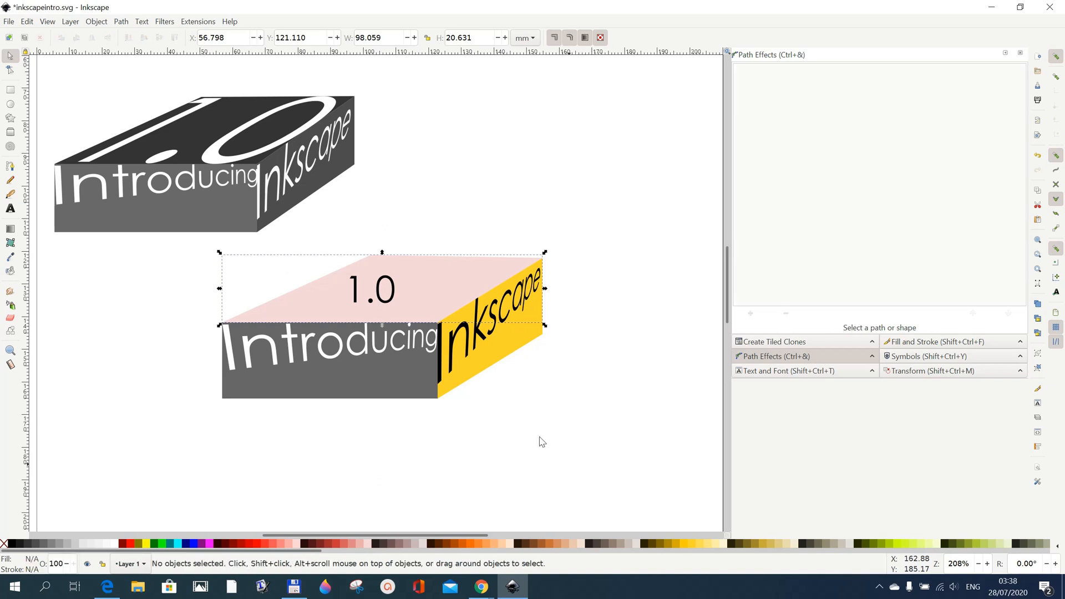
# Step: Apply the Perspective/Envelope path effect to the "1.0" lettering
pyautogui.click(379, 299)
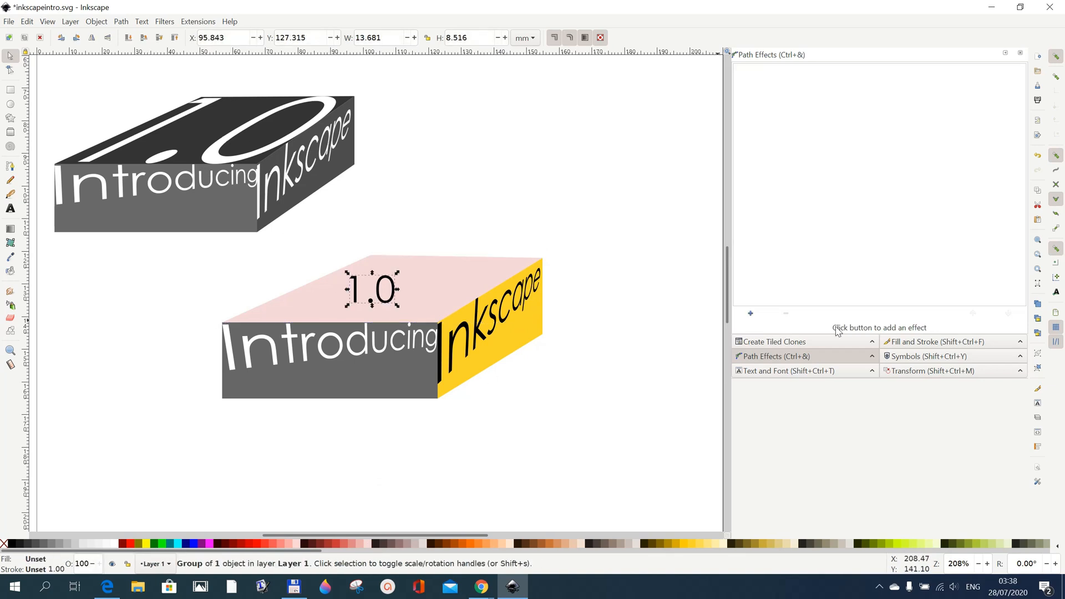
pyautogui.click(752, 314)
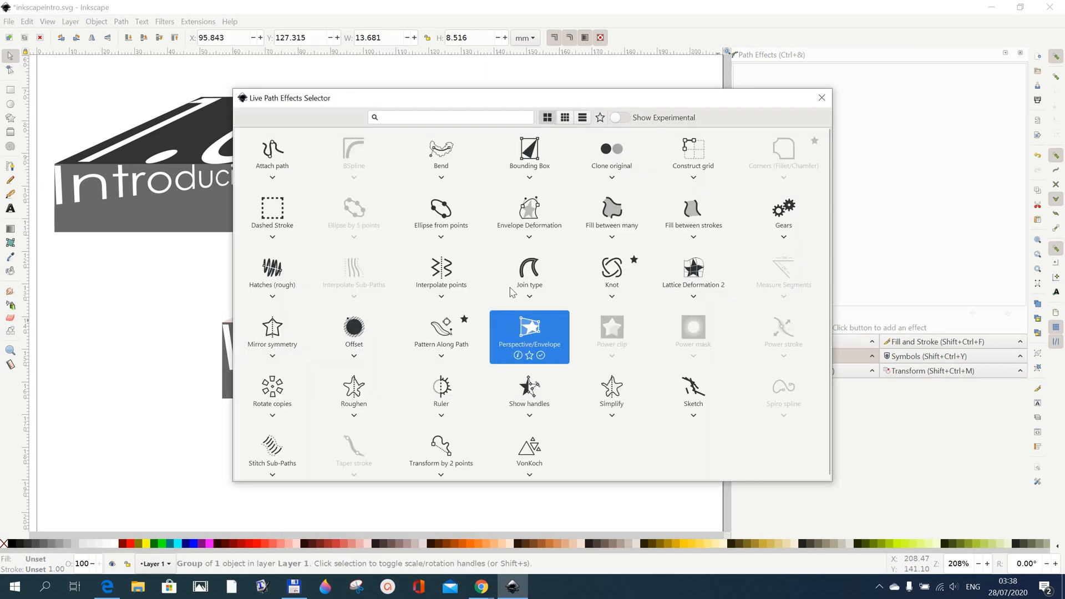
pyautogui.click(517, 353)
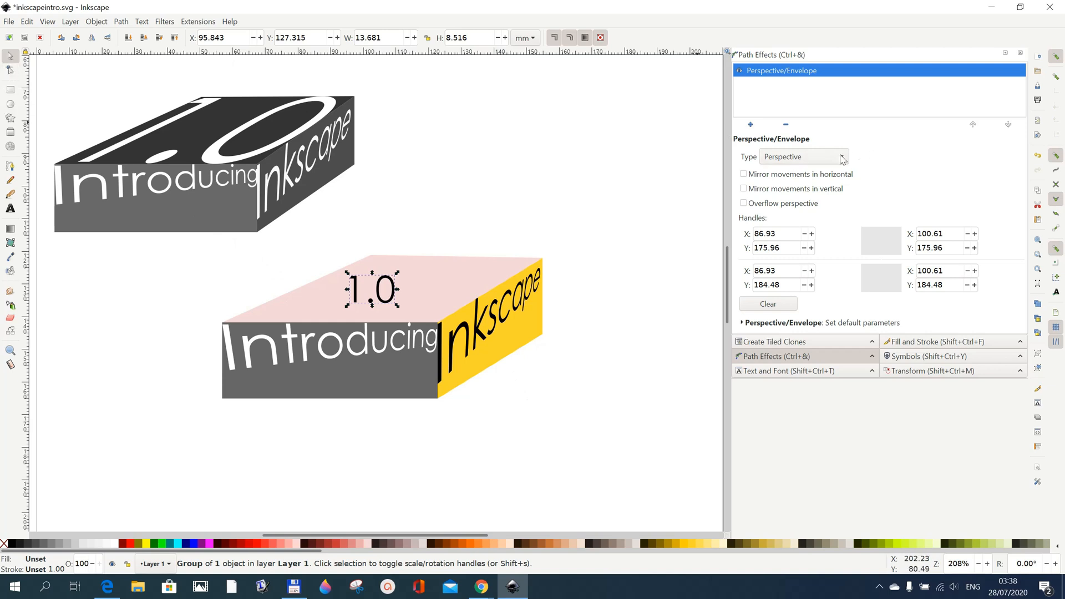
# Step: Fit the four envelope corners of the "1.0" lettering to the corners of the pink top face and deselect it
pyautogui.click(12, 71)
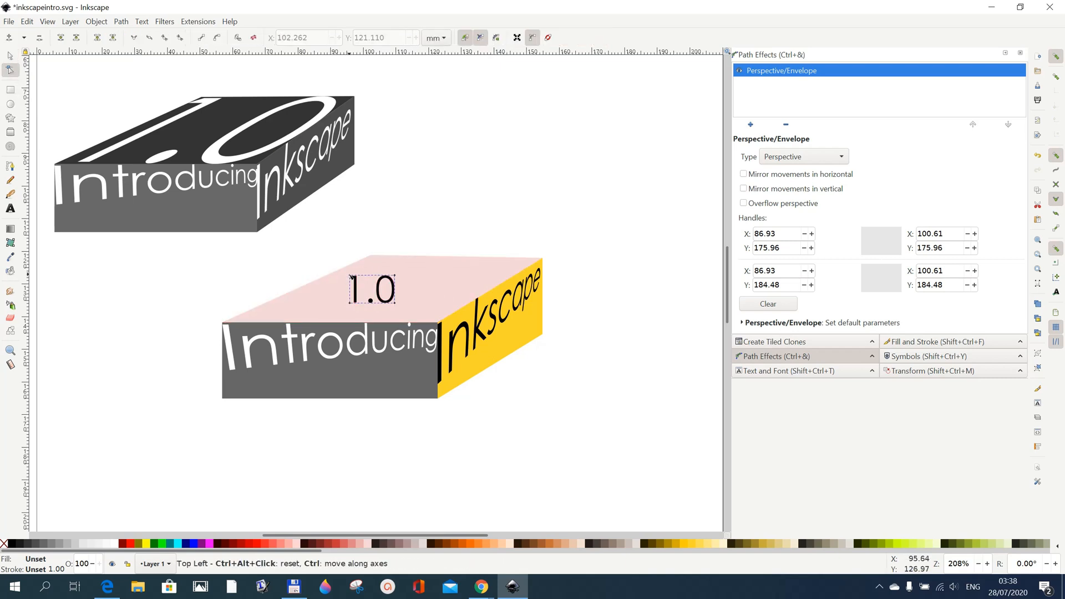
pyautogui.moveTo(351, 276); pyautogui.dragTo(371, 256)
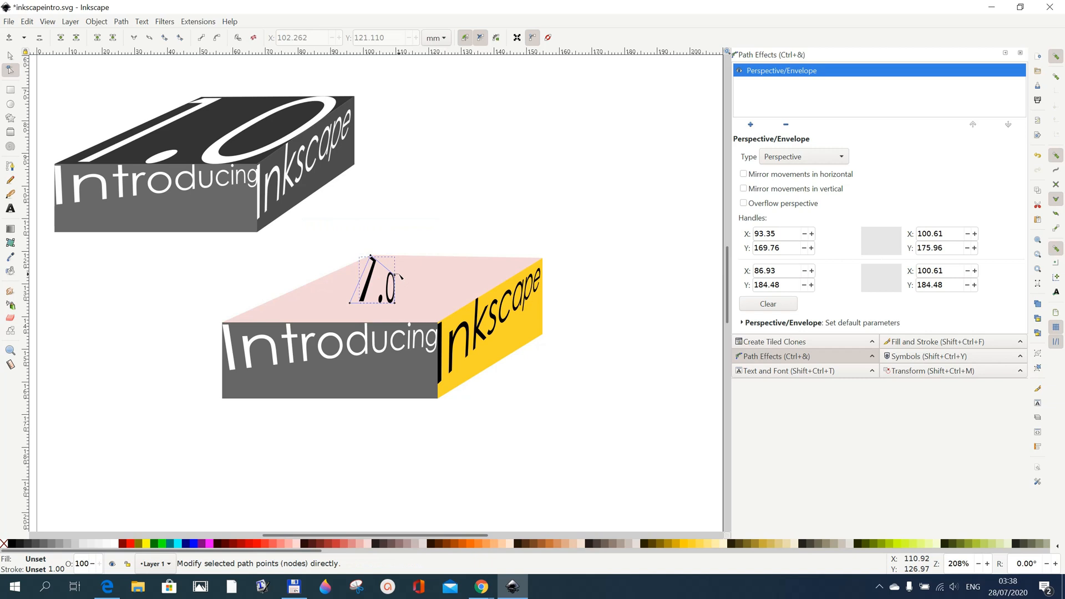
pyautogui.press('Escape')
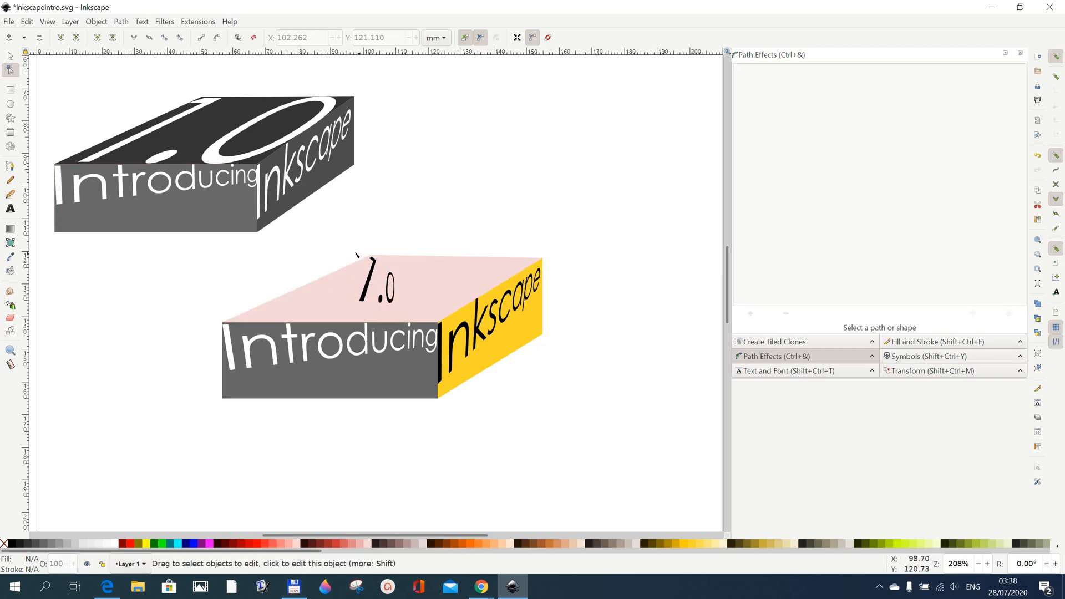
pyautogui.moveTo(357, 257); pyautogui.dragTo(417, 319)
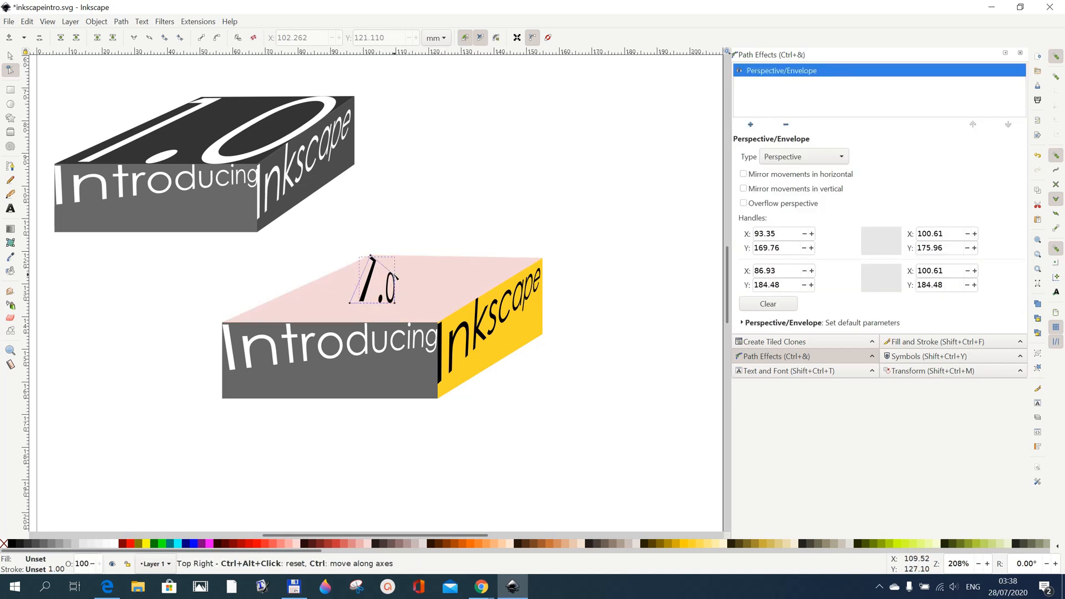
pyautogui.moveTo(396, 277); pyautogui.dragTo(542, 258)
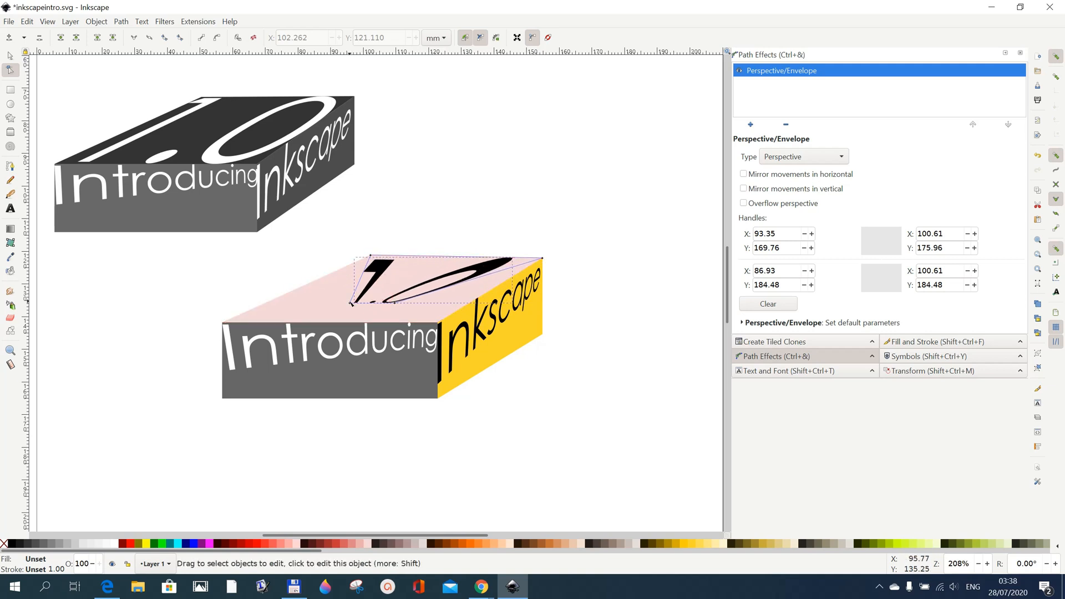
pyautogui.moveTo(351, 305); pyautogui.dragTo(222, 322)
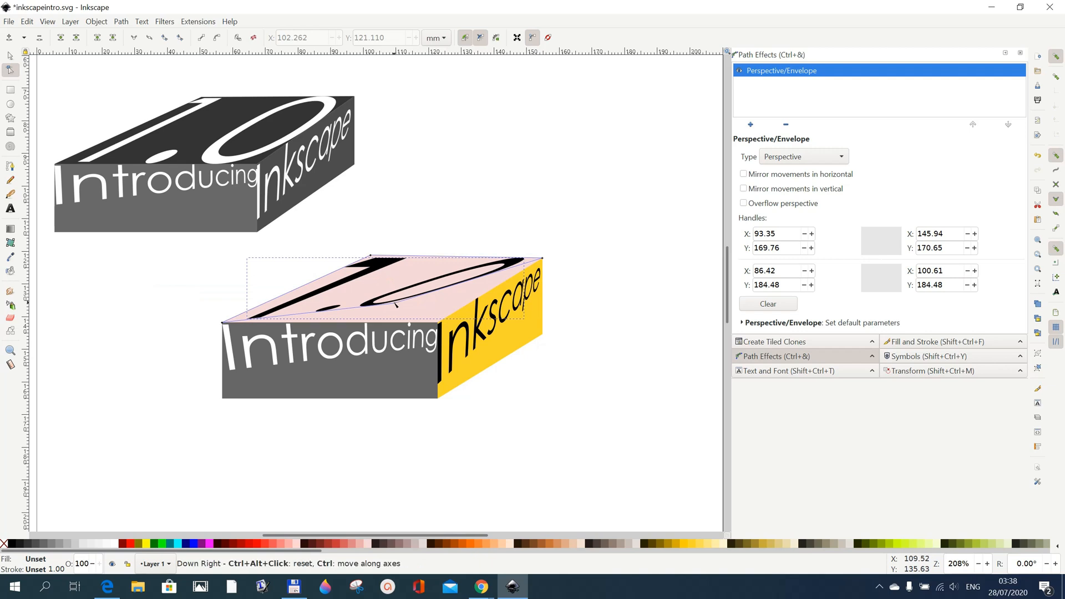
pyautogui.moveTo(397, 305); pyautogui.dragTo(441, 326)
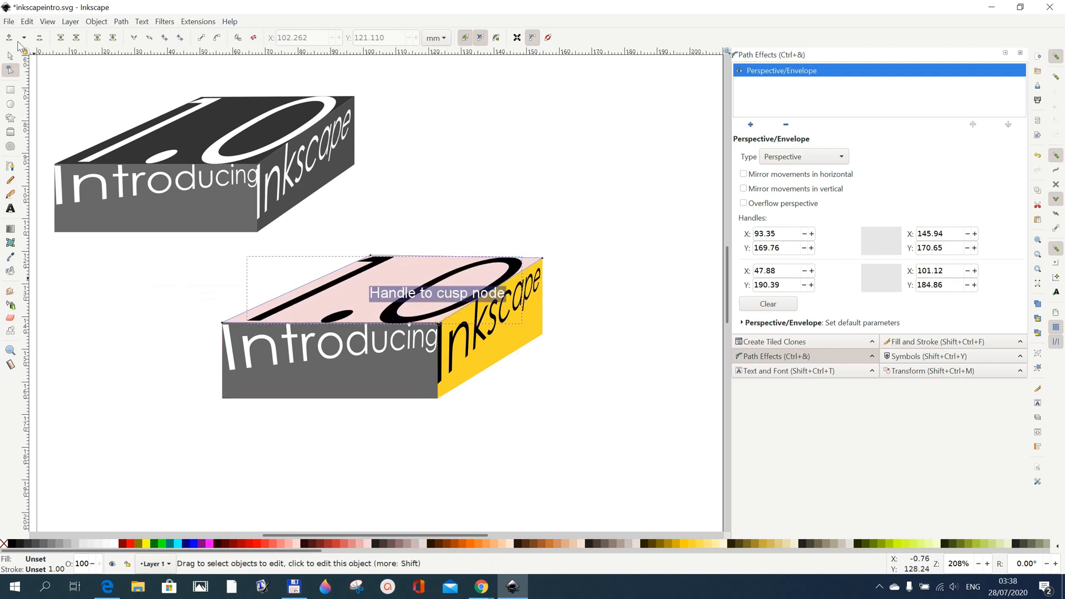
pyautogui.click(10, 56)
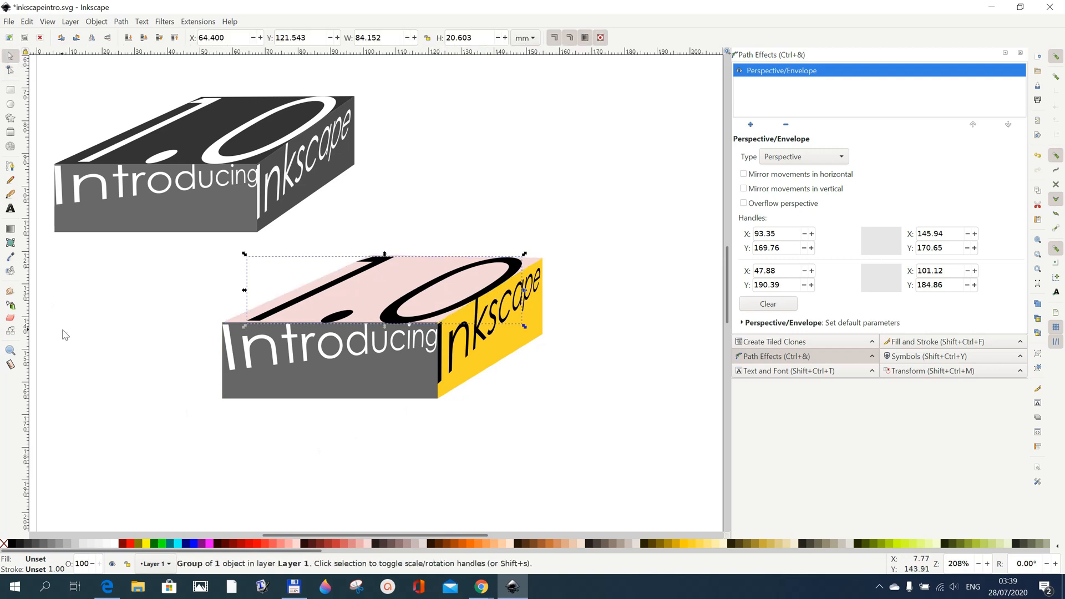
pyautogui.click(65, 334)
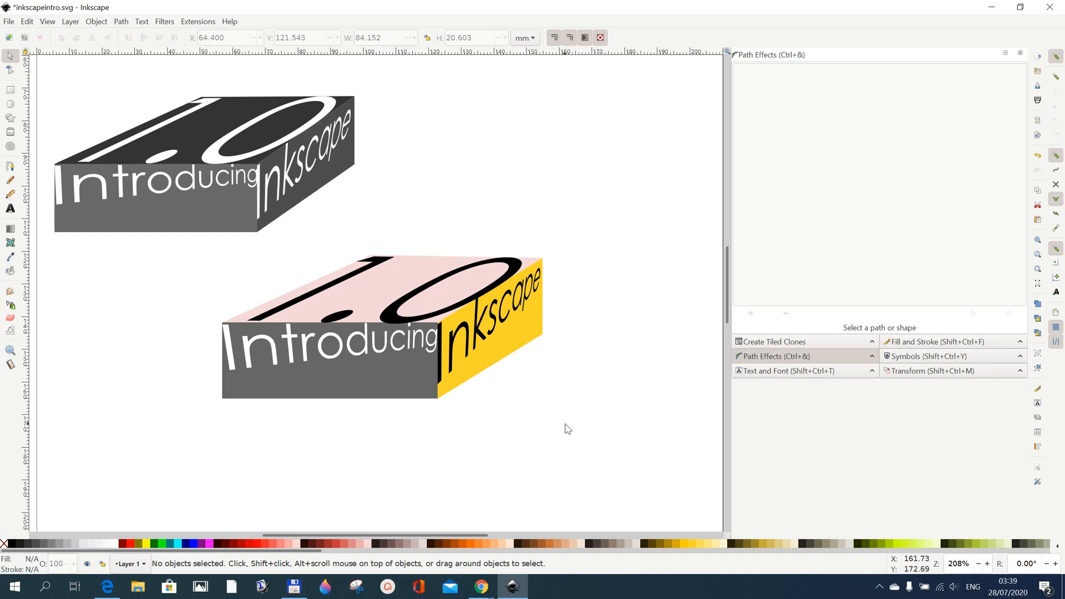
# Step: Fill the new box's slanted side face with 70% Gray and its top face with a darker gray
pyautogui.click(479, 369)
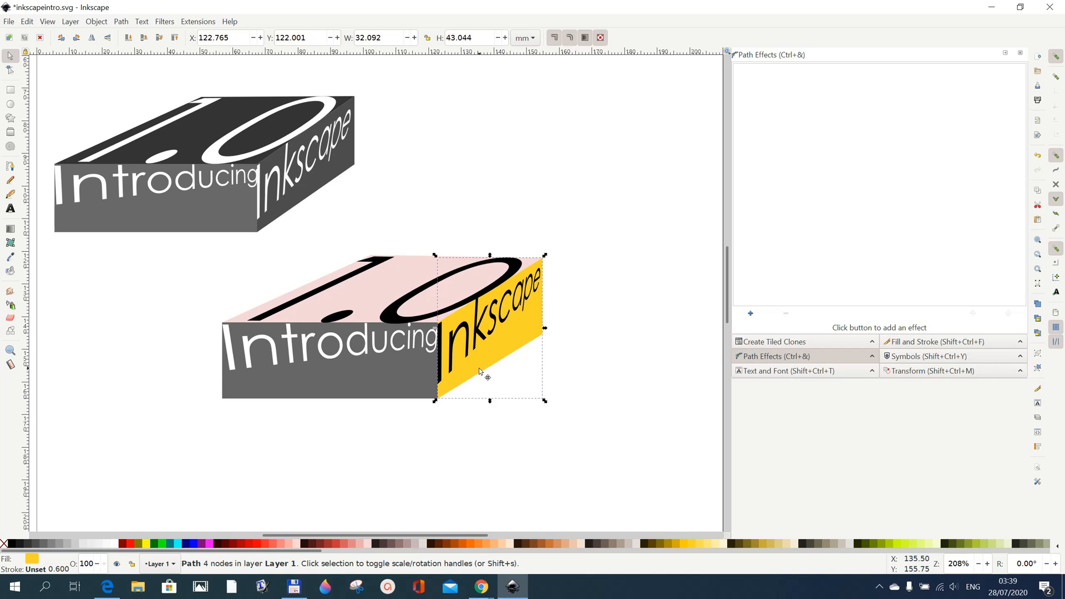
pyautogui.click(39, 546)
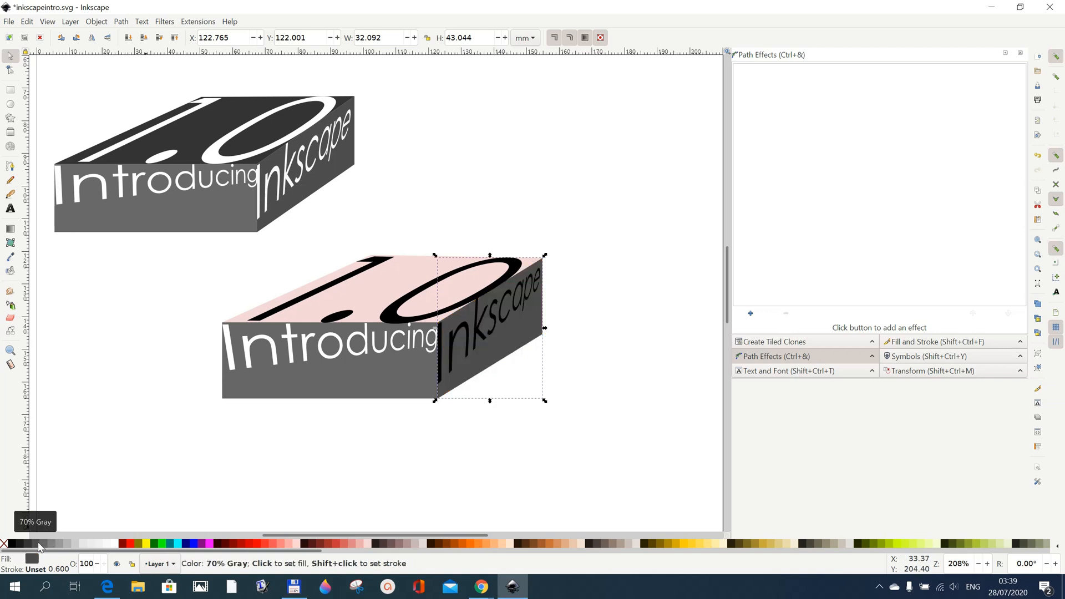
pyautogui.click(371, 292)
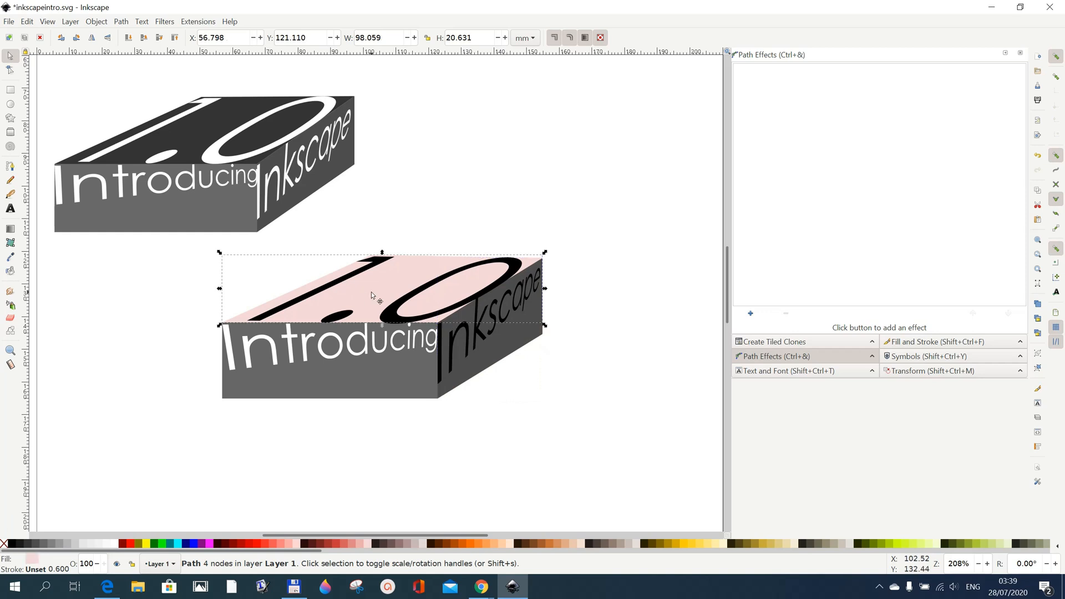
pyautogui.click(29, 546)
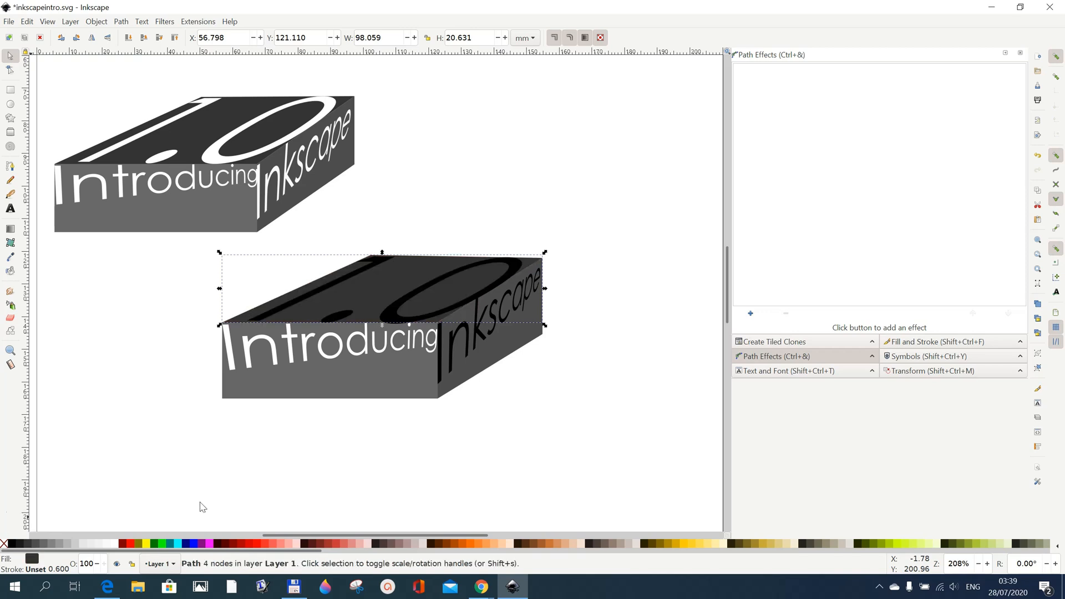
# Step: Fill the "Inkscape" and "1.0" lettering on the new box with white and deselect everything
pyautogui.click(449, 369)
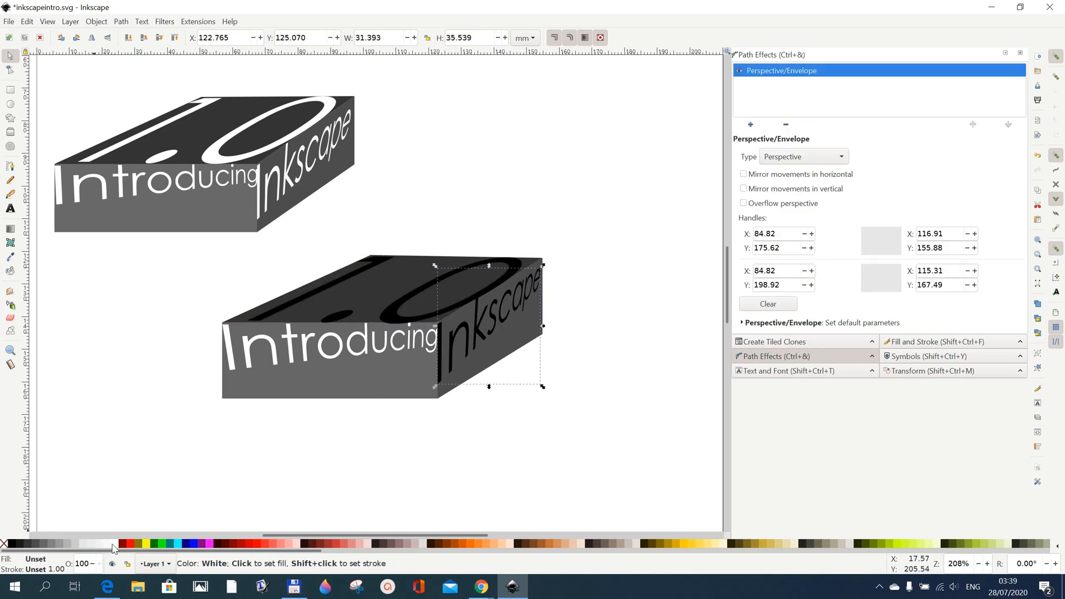
pyautogui.click(113, 547)
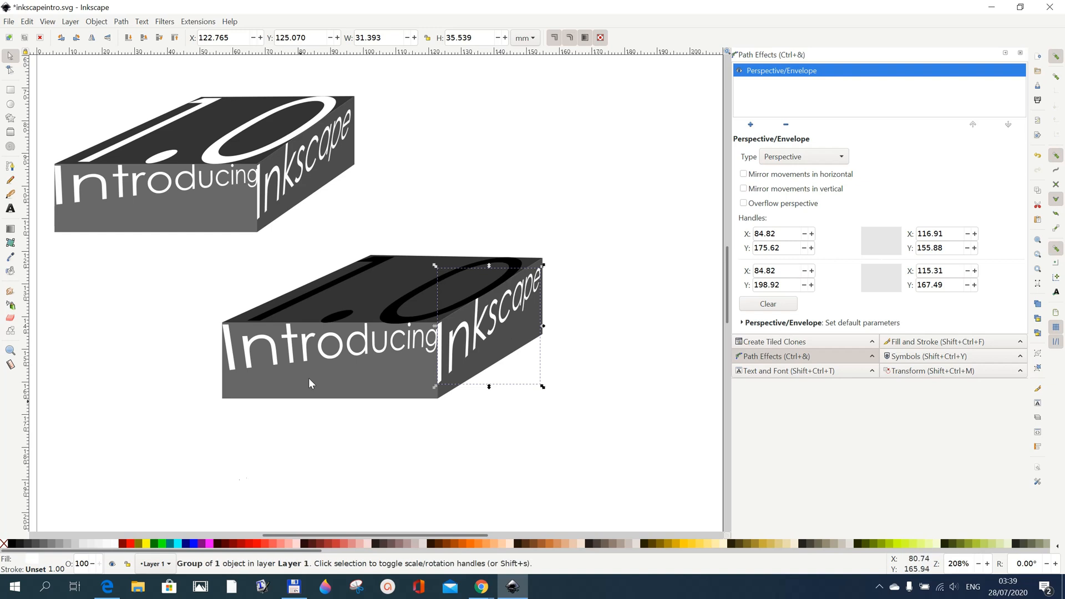
pyautogui.click(390, 314)
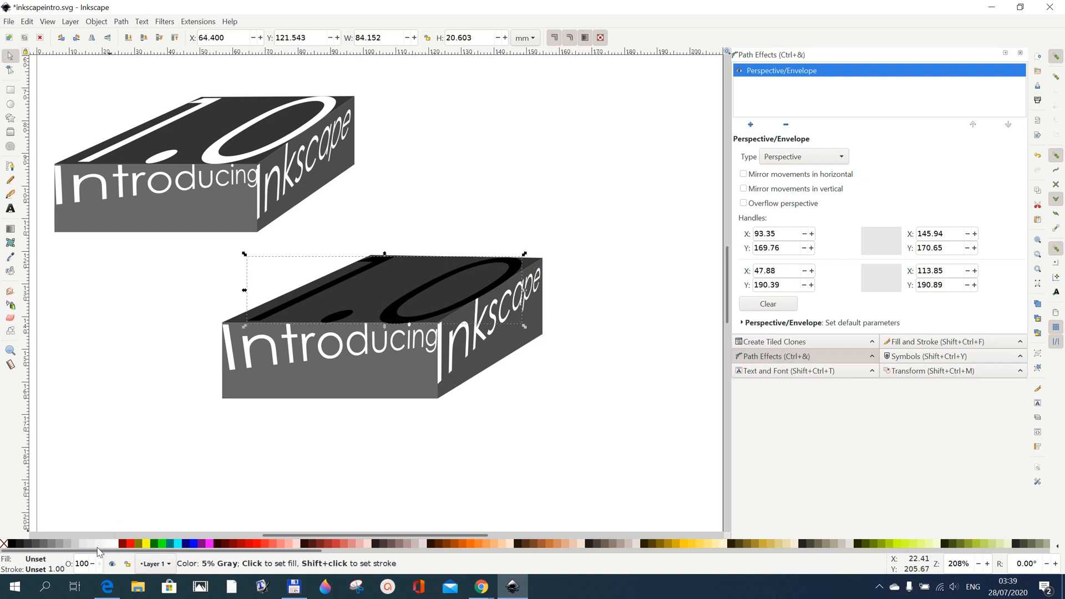
pyautogui.click(114, 543)
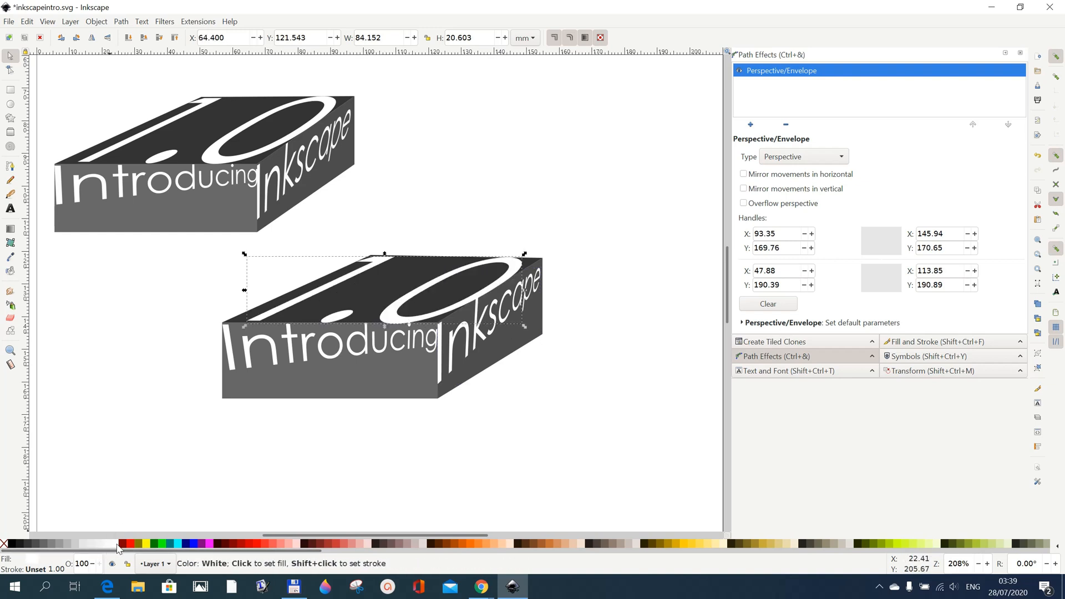
pyautogui.click(509, 485)
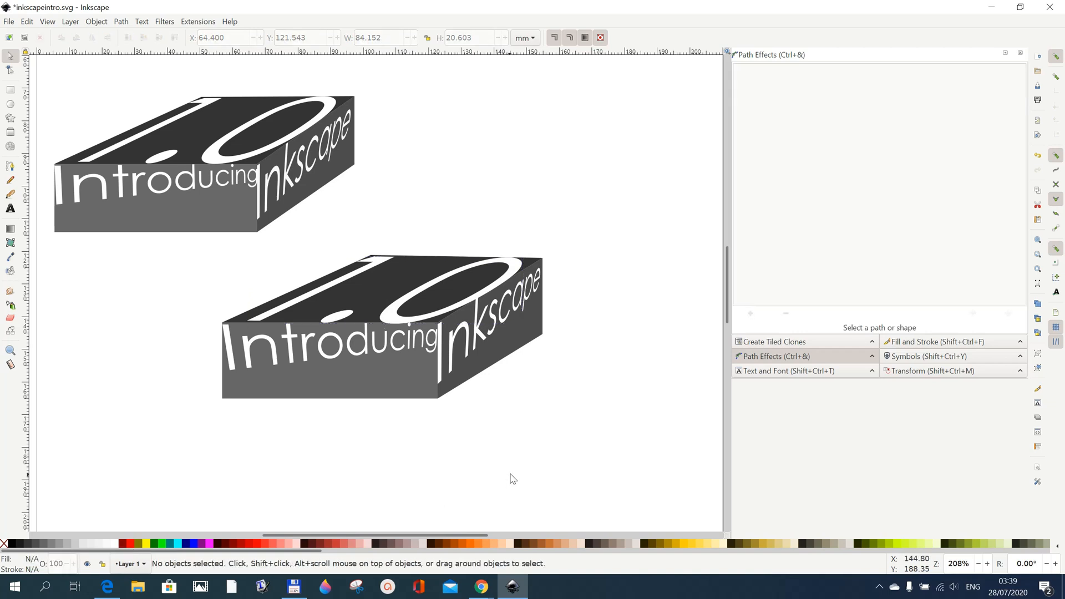